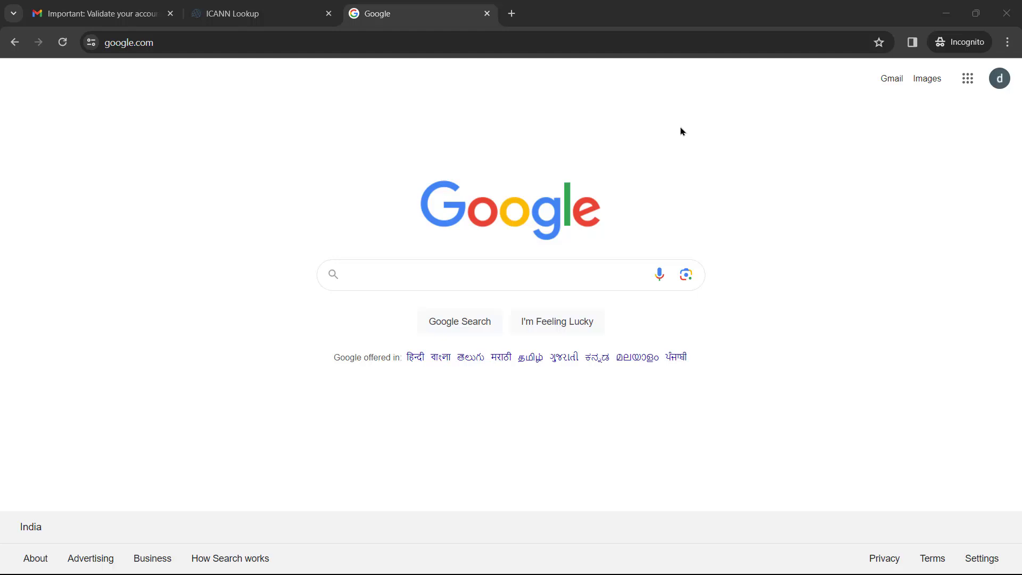
Search Google for 'zoho mail' and open the Zoho Secure Business Email Hosting result
type("zoho")
left_click(420, 301)
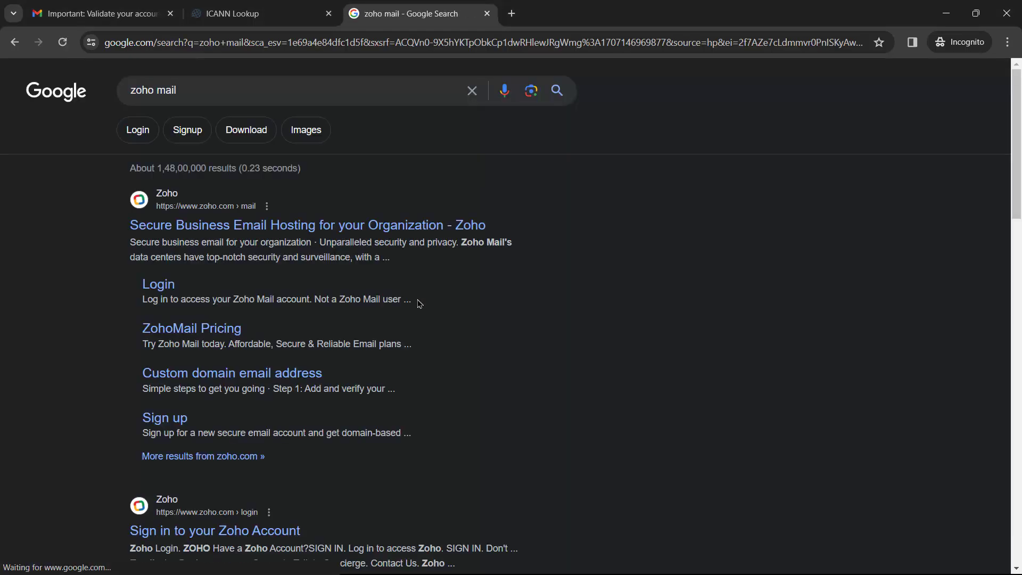
left_click(211, 229)
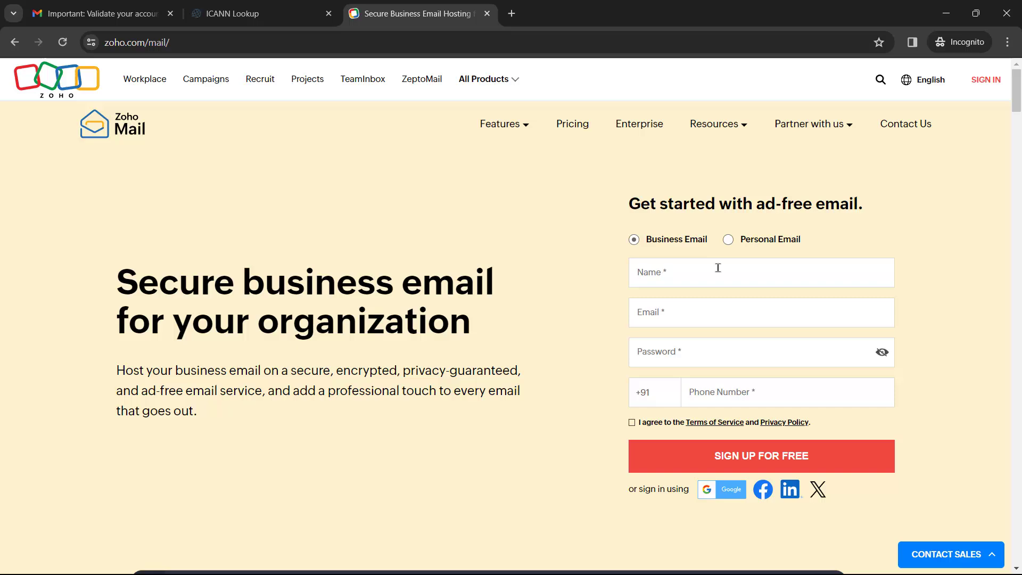
Go fullscreen, accept the Terms of Service and submit the free Business Email sign-up
key("F11")
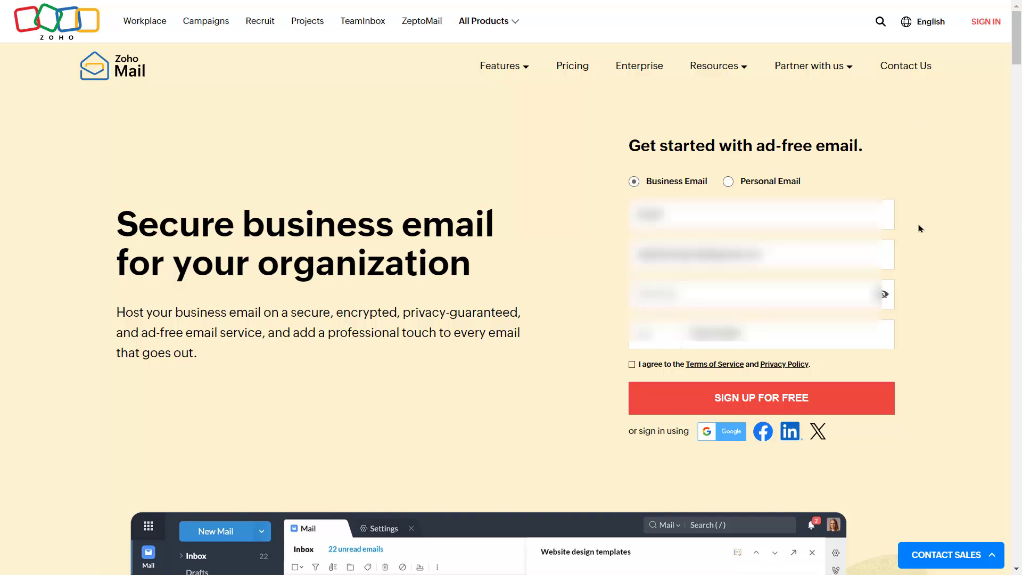
left_click(779, 402)
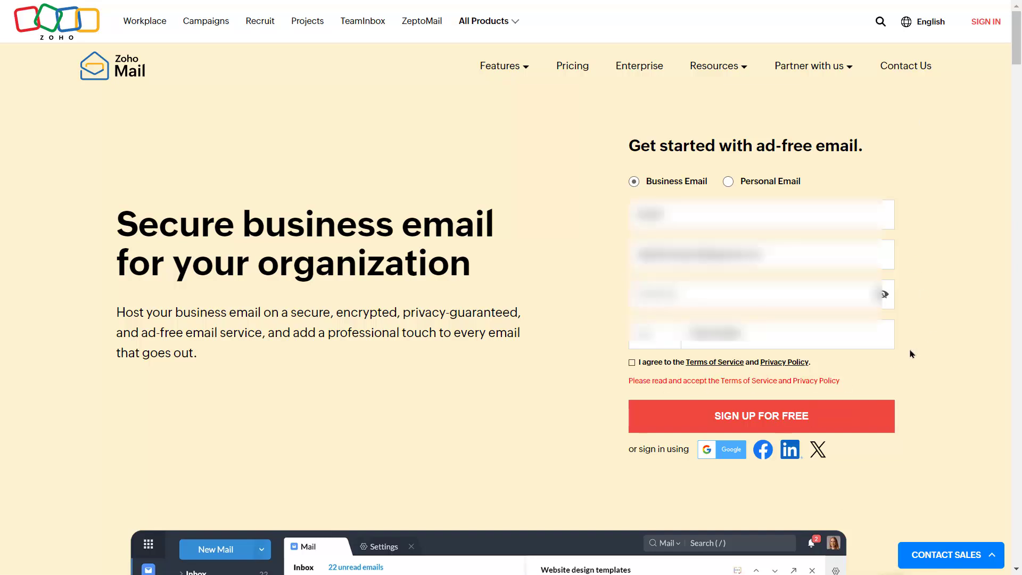
left_click(632, 363)
left_click(782, 404)
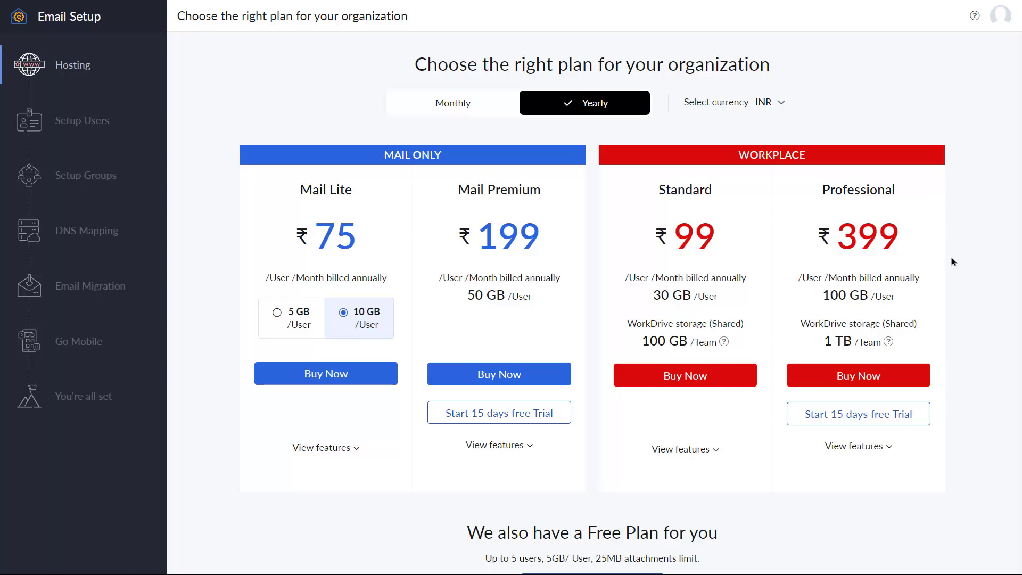
Choose the Free Plan offered below the Zoho Mail pricing table
scroll(959, 242, "down", 2)
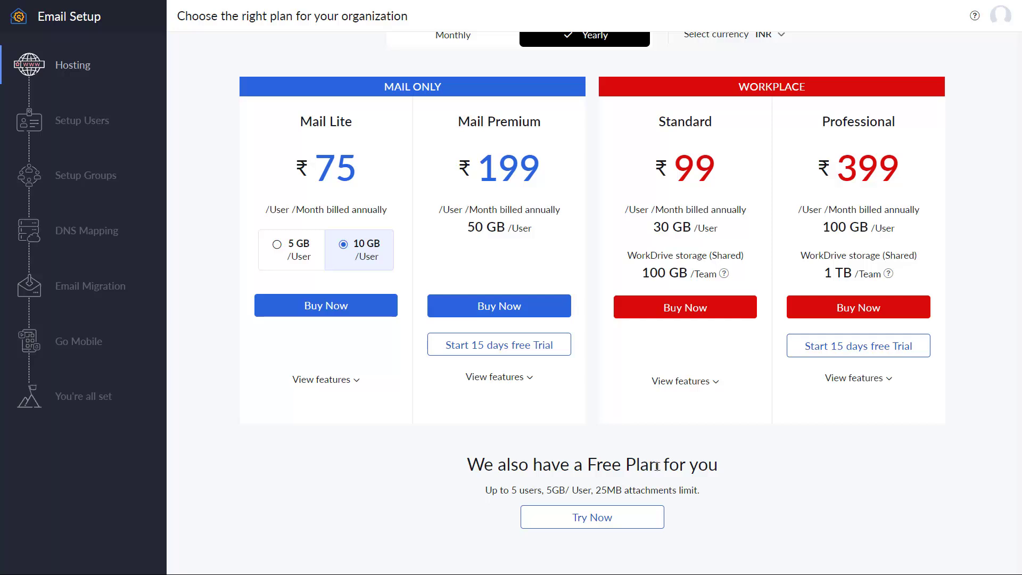
left_click_drag(487, 489, 686, 487)
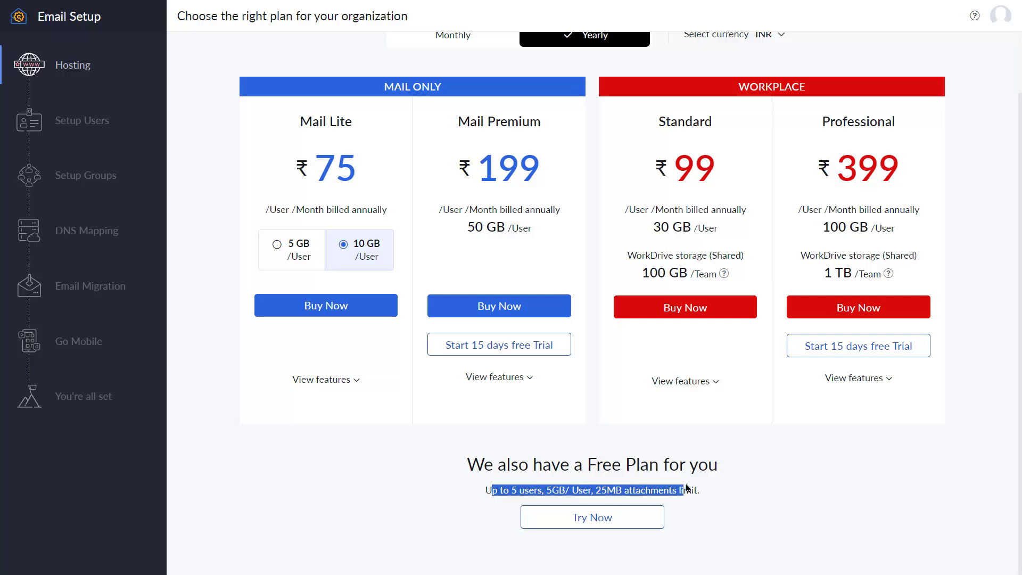
left_click(716, 488)
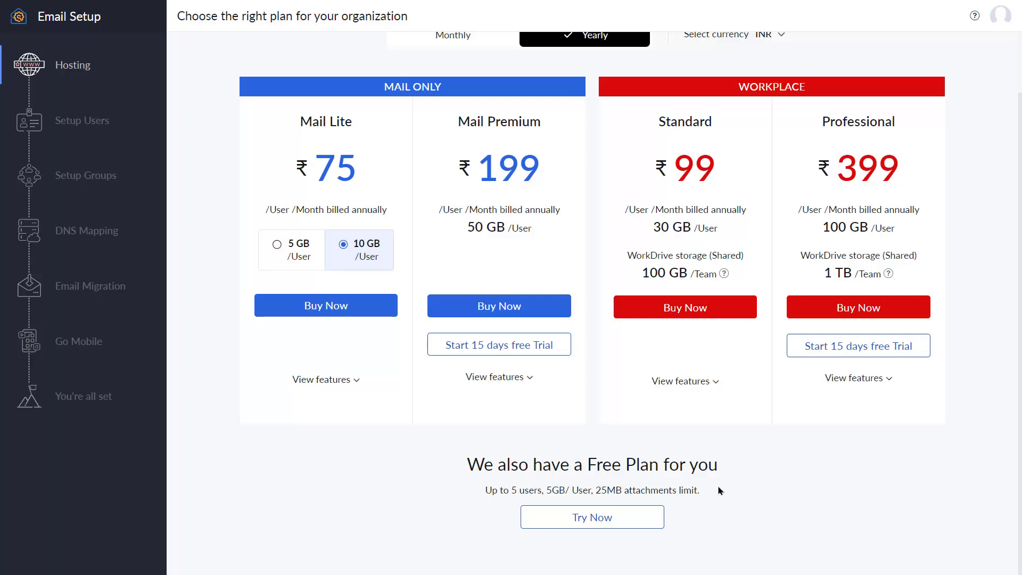
scroll(891, 472, "up", 2)
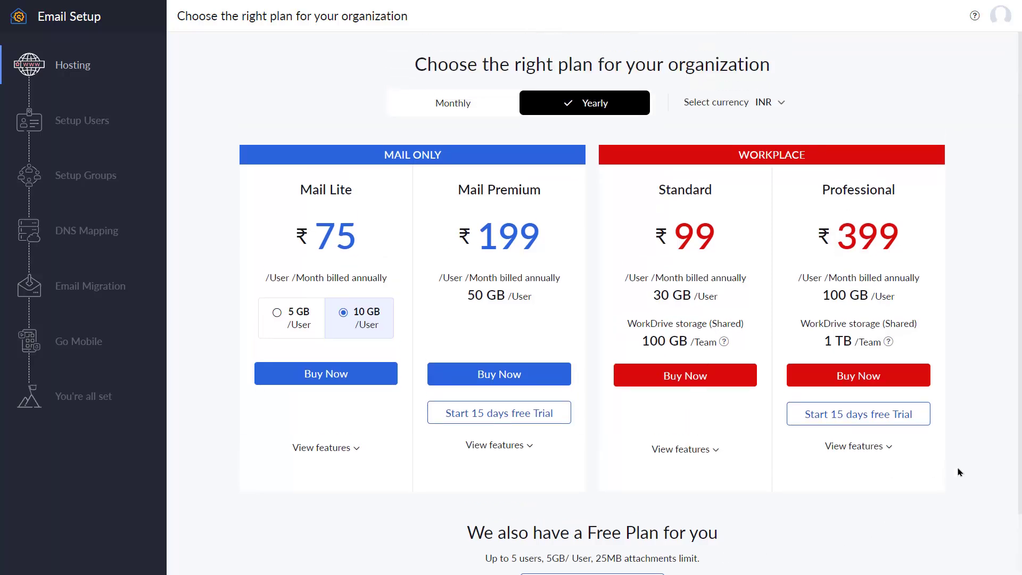
scroll(953, 471, "down", 2)
left_click(591, 518)
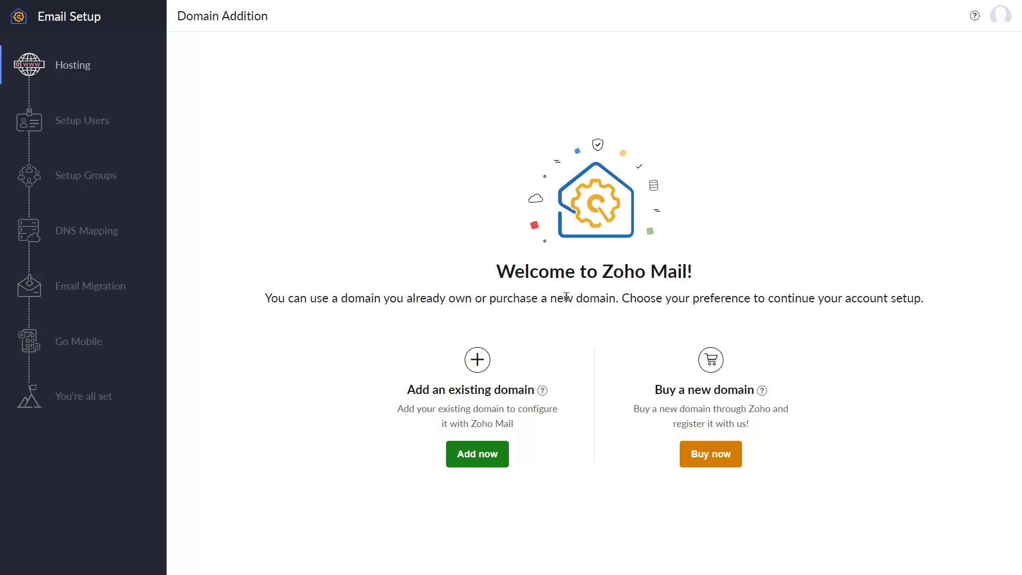
Add existing domain healthstores.online for organization Healthstores with industry Other Orgs & Services
left_click(486, 458)
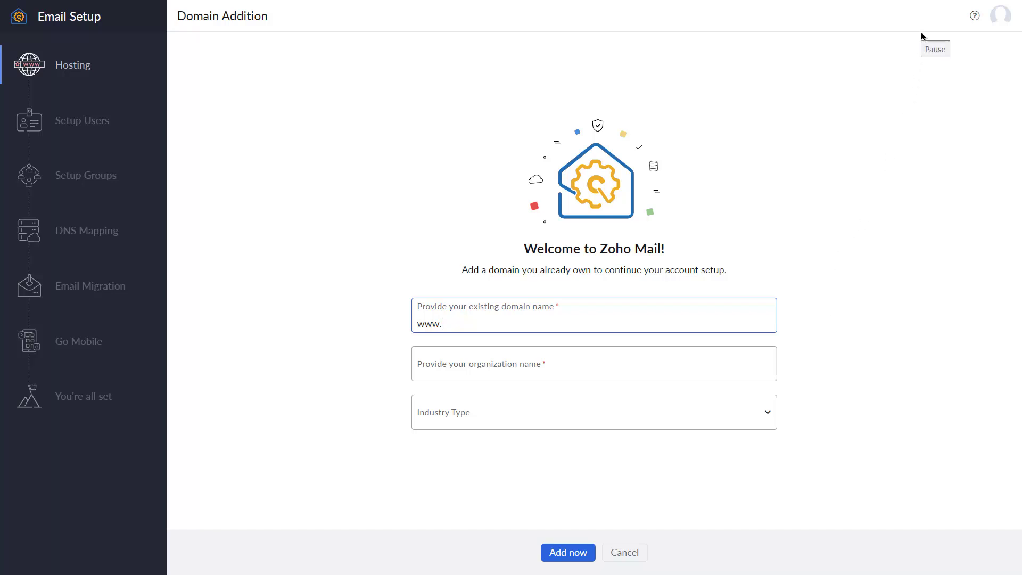
left_click(921, 75)
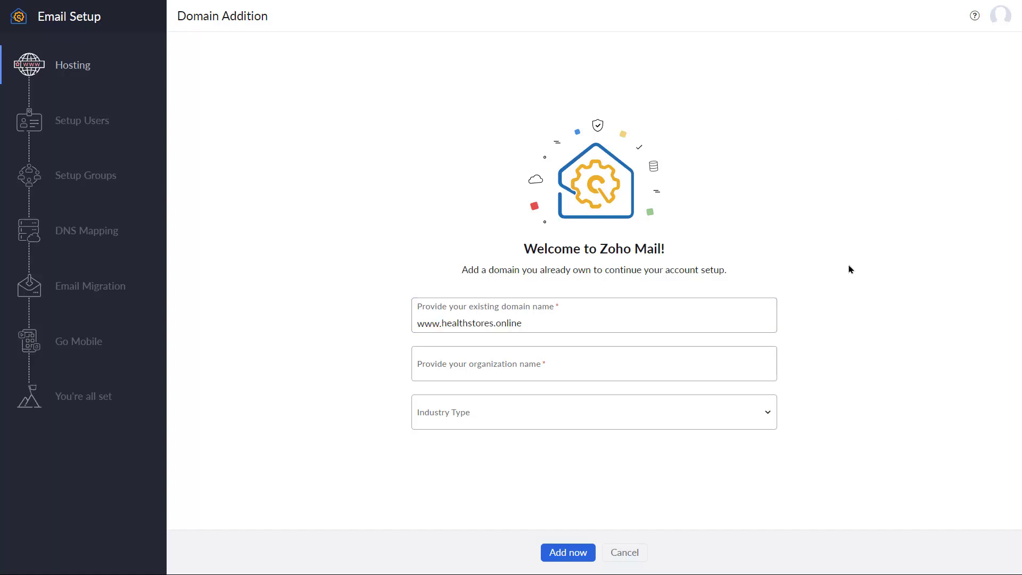
left_click(593, 367)
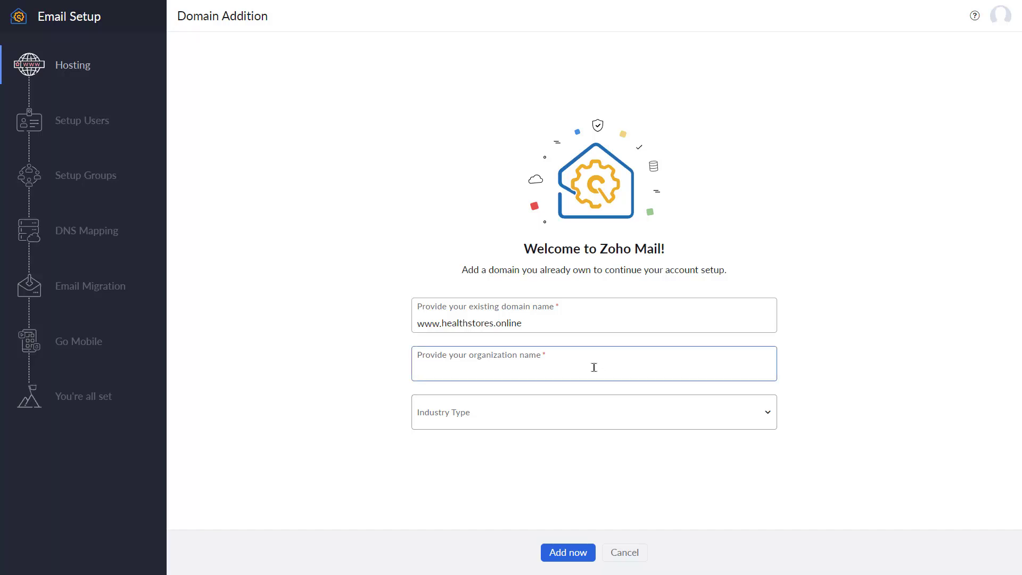
type("Healthstores")
left_click(757, 419)
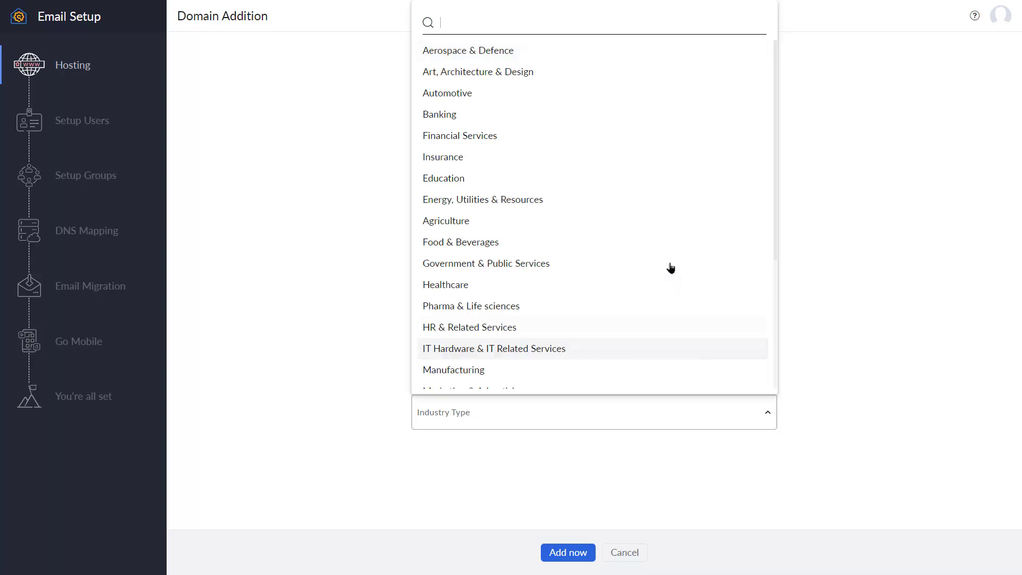
scroll(665, 268, "down", 4)
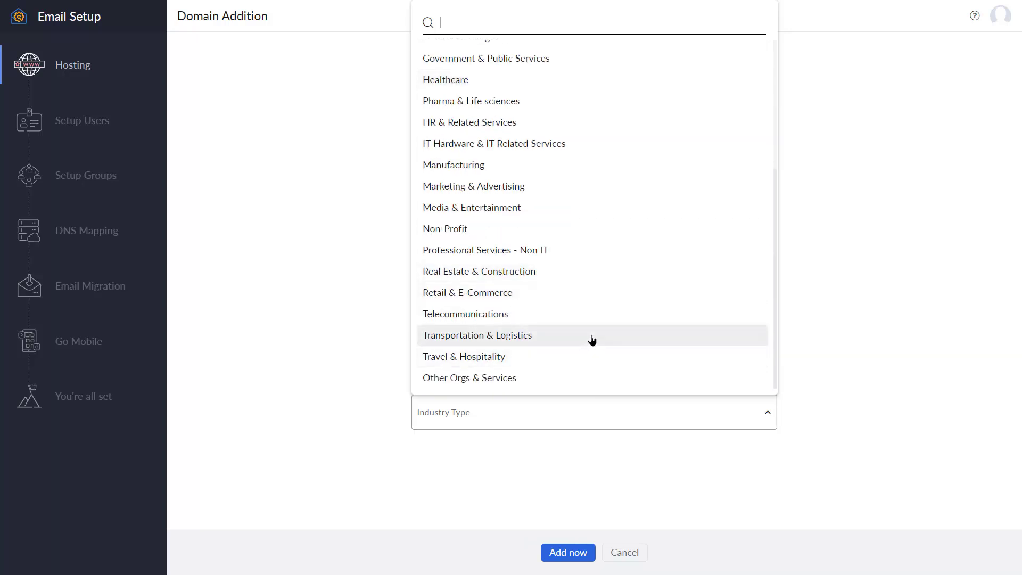
scroll(592, 339, "up", 4)
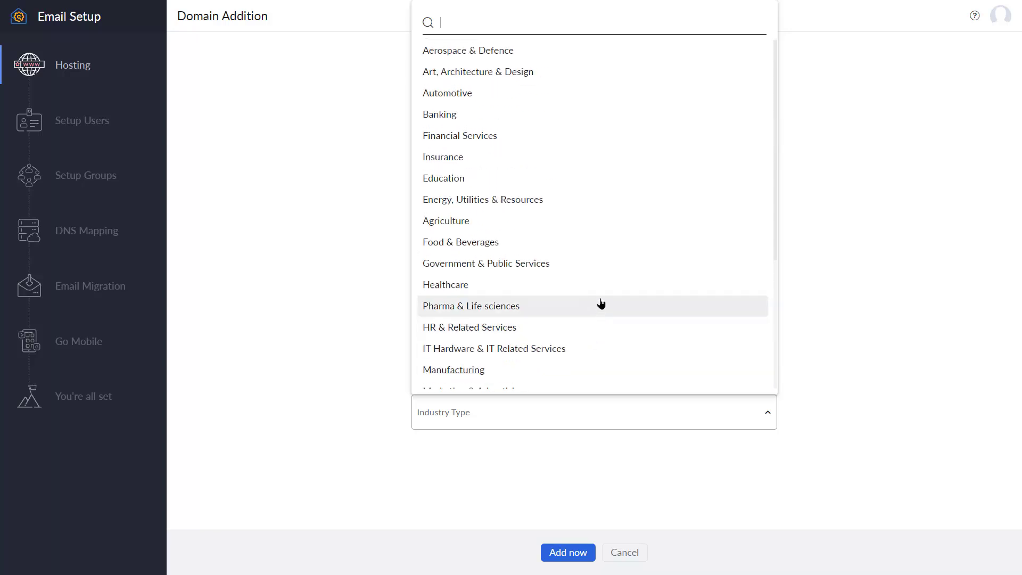
scroll(610, 214, "down", 4)
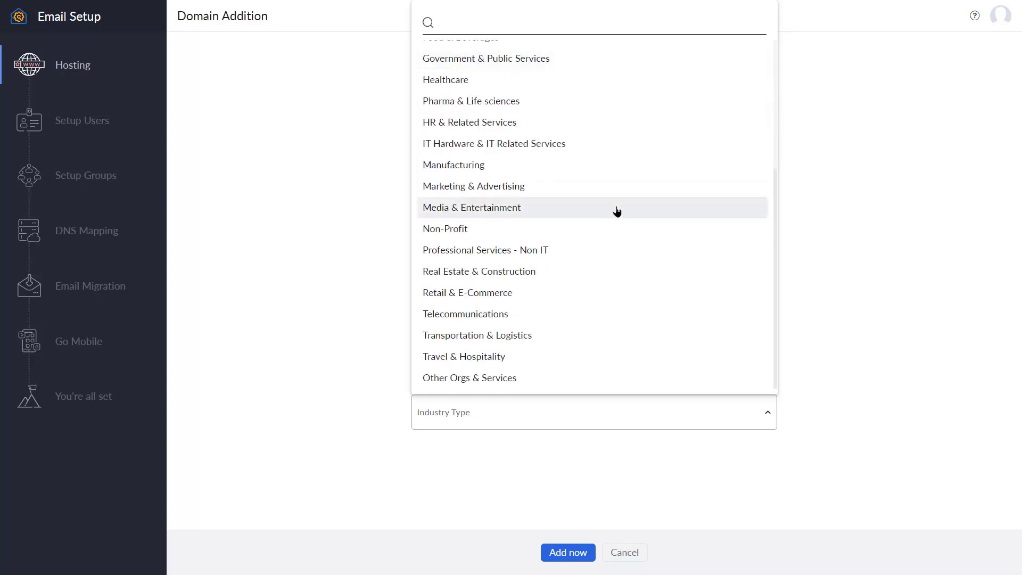
left_click(515, 380)
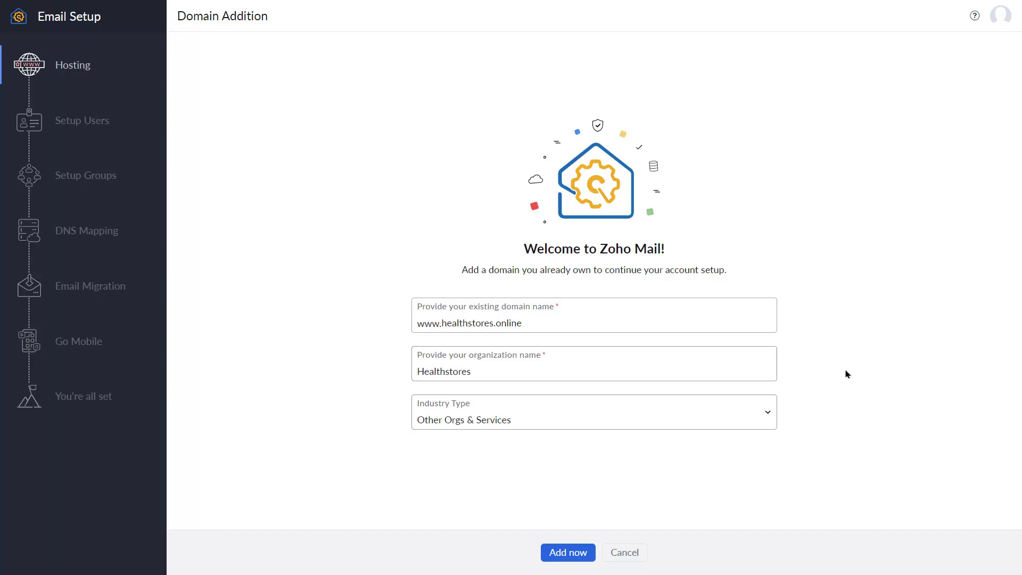
left_click(568, 552)
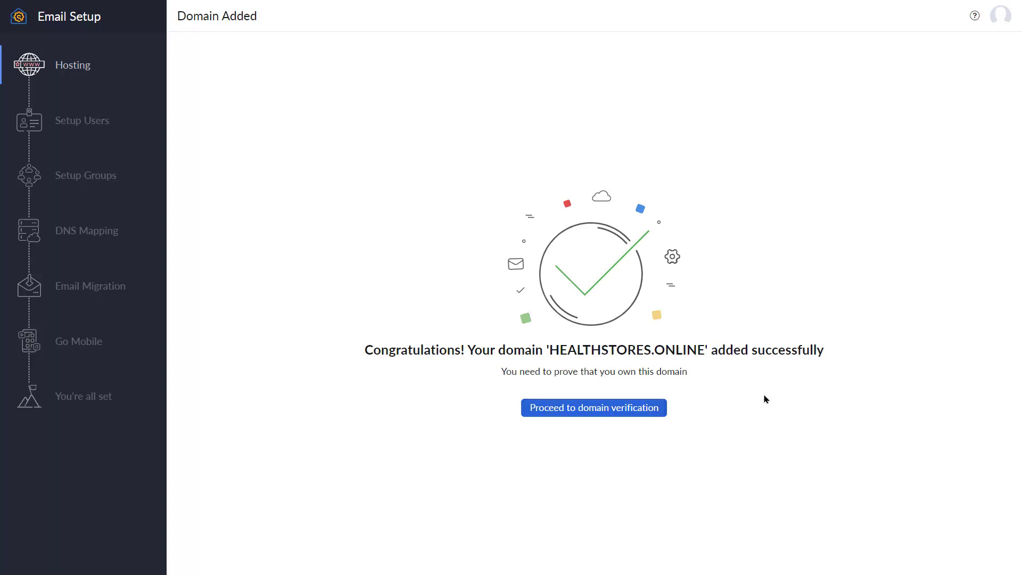
Choose TXT record domain verification and copy the Zoho TXT verification value
left_click(595, 414)
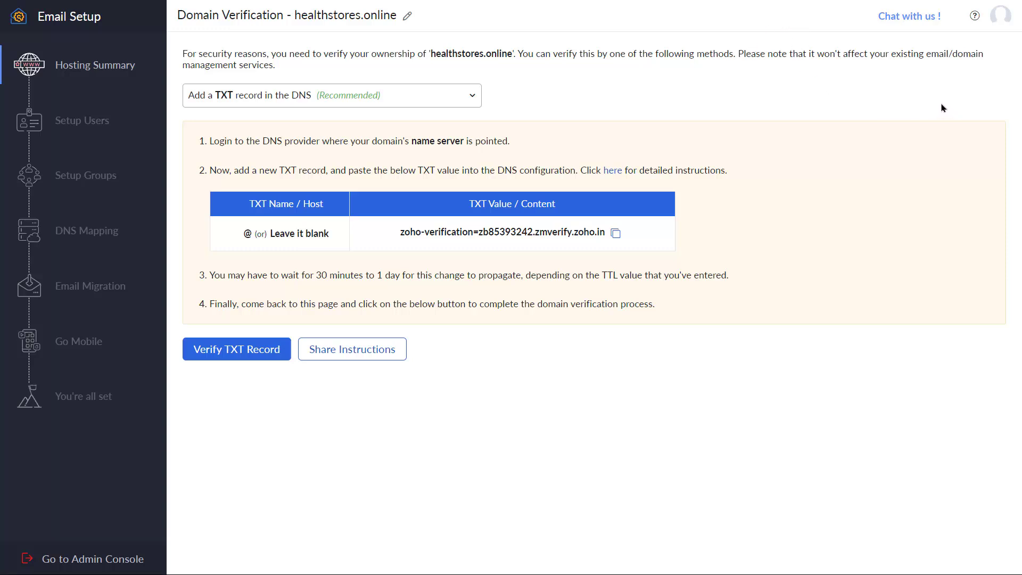
left_click(472, 95)
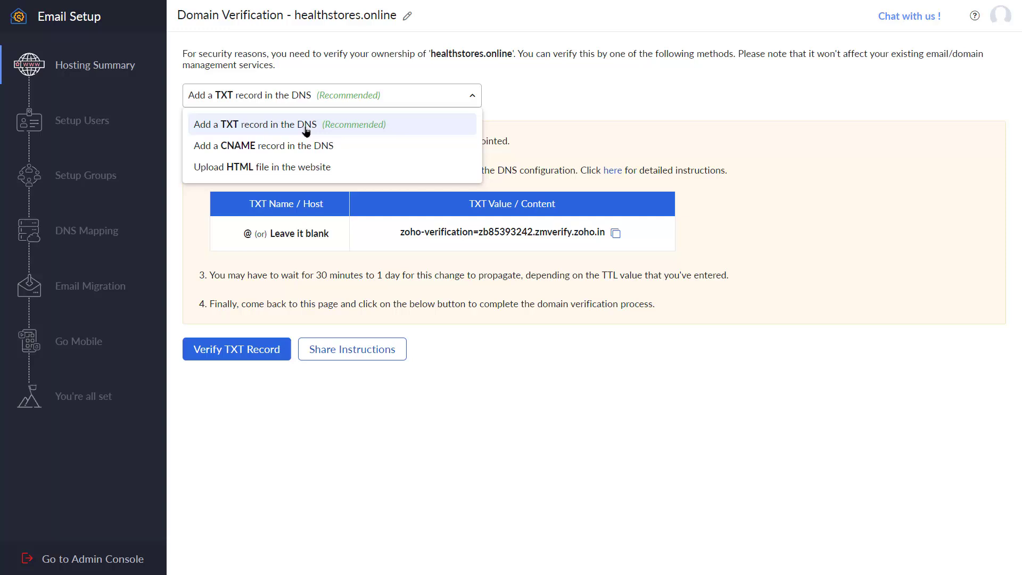
left_click(506, 110)
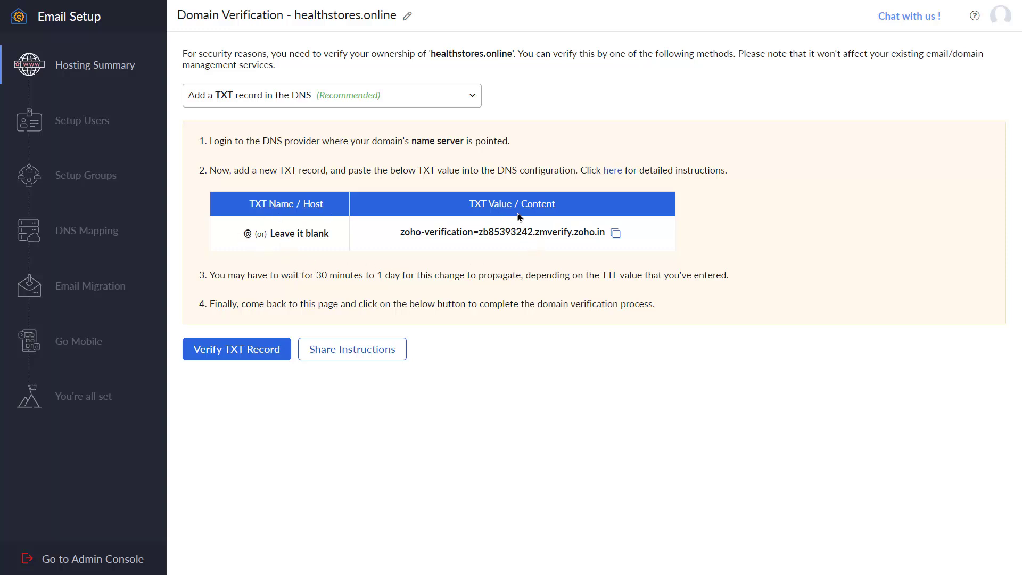
left_click(616, 237)
key("alt+Tab")
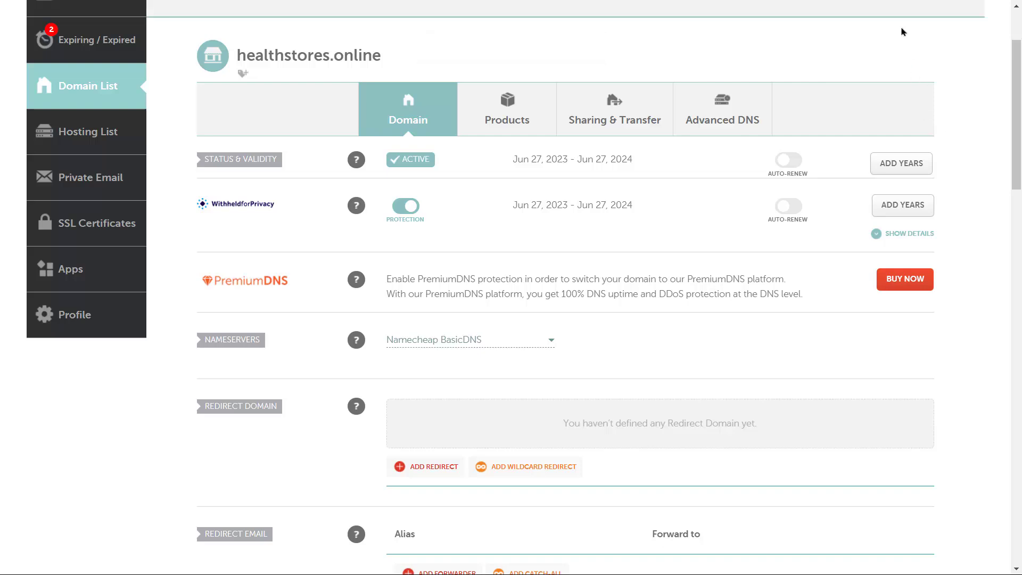
In Namecheap Advanced DNS, add a TXT record at host @ with the Zoho verification value
left_click(727, 121)
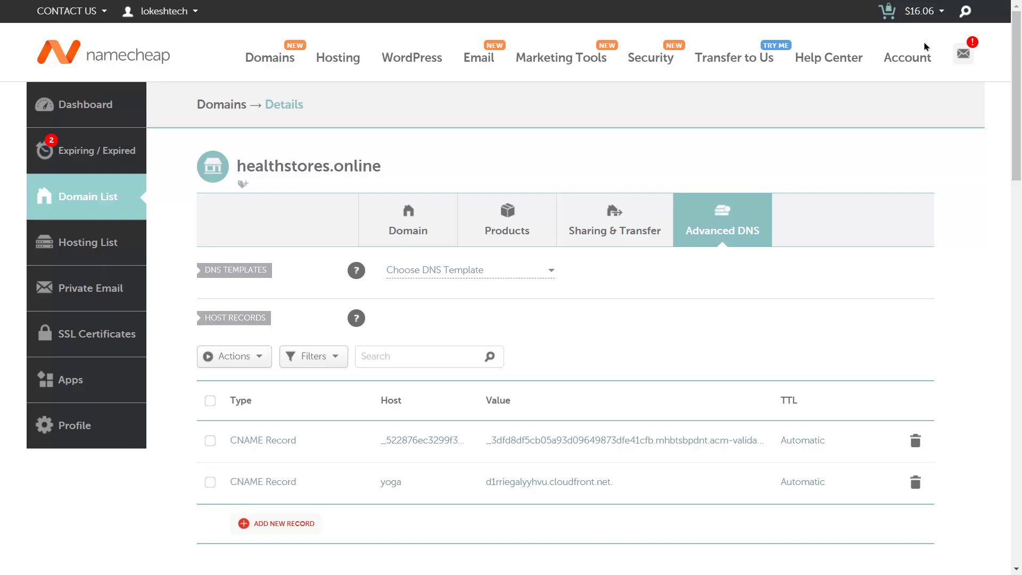
scroll(926, 47, "down", 3)
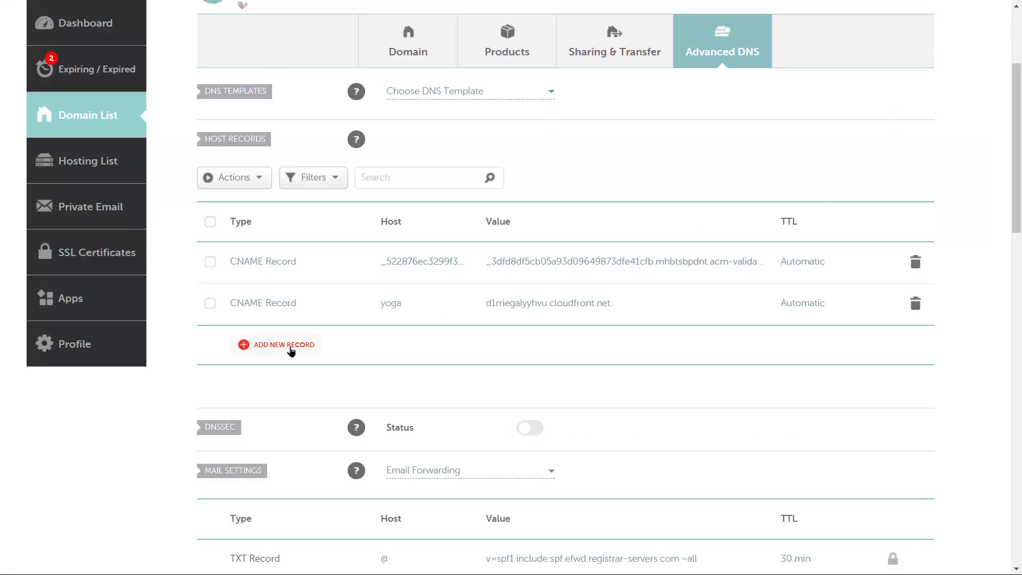
left_click(292, 350)
scroll(351, 316, "down", 1)
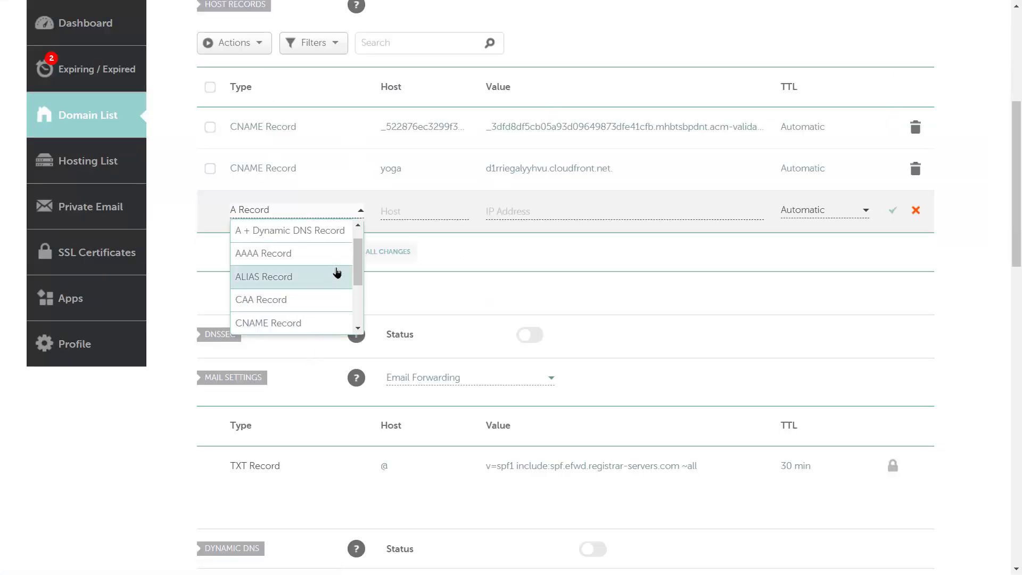
scroll(347, 264, "down", 4)
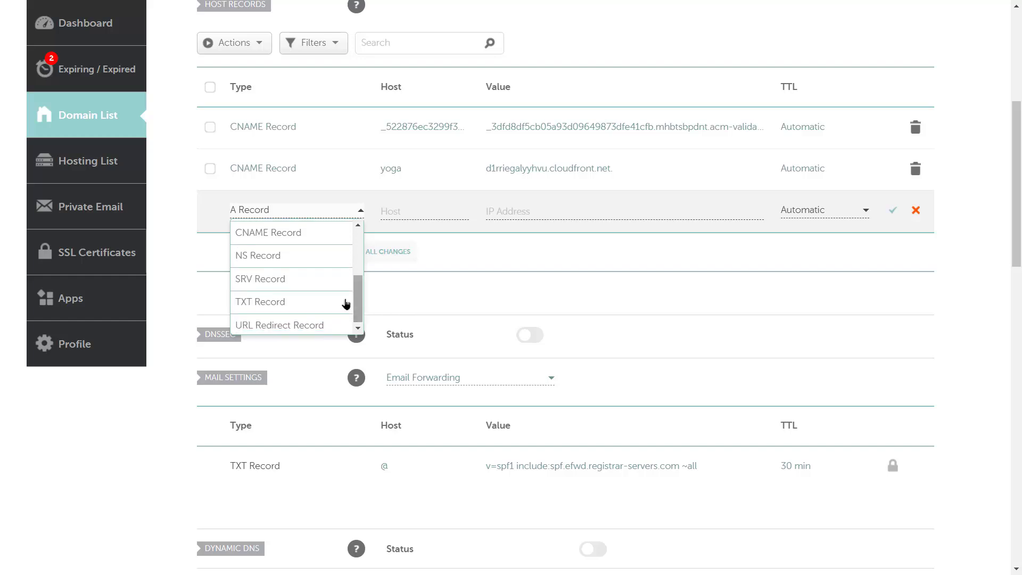
left_click(344, 302)
left_click(394, 213)
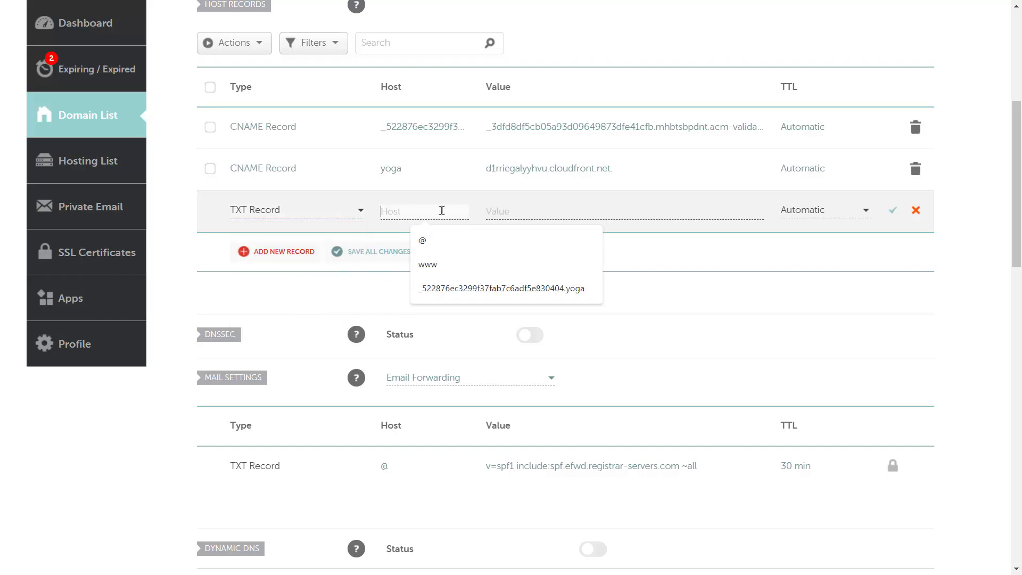
left_click(435, 241)
left_click(538, 212)
key("ctrl+v")
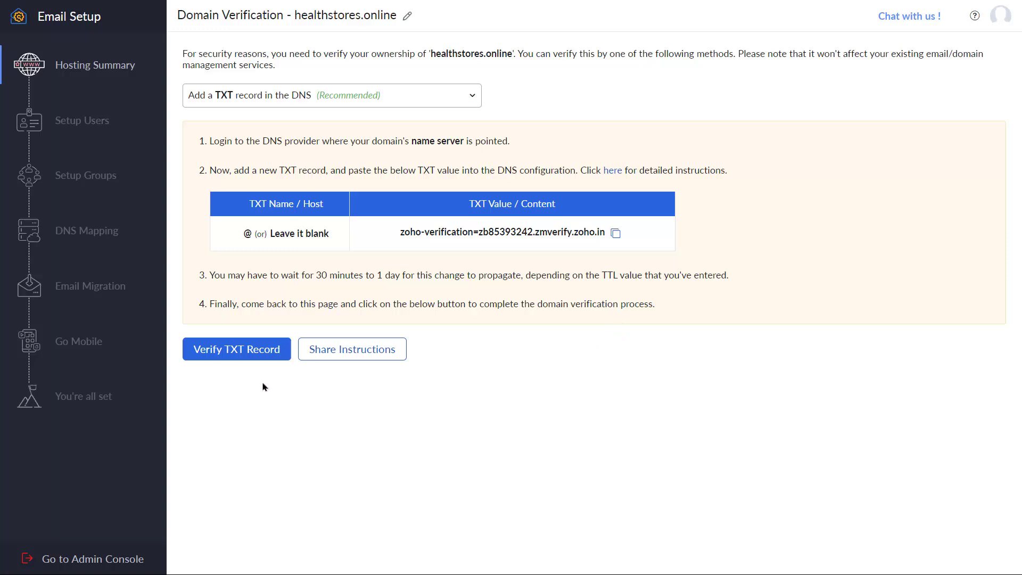
Verify the TXT record to confirm ownership of healthstores.online
left_click(248, 352)
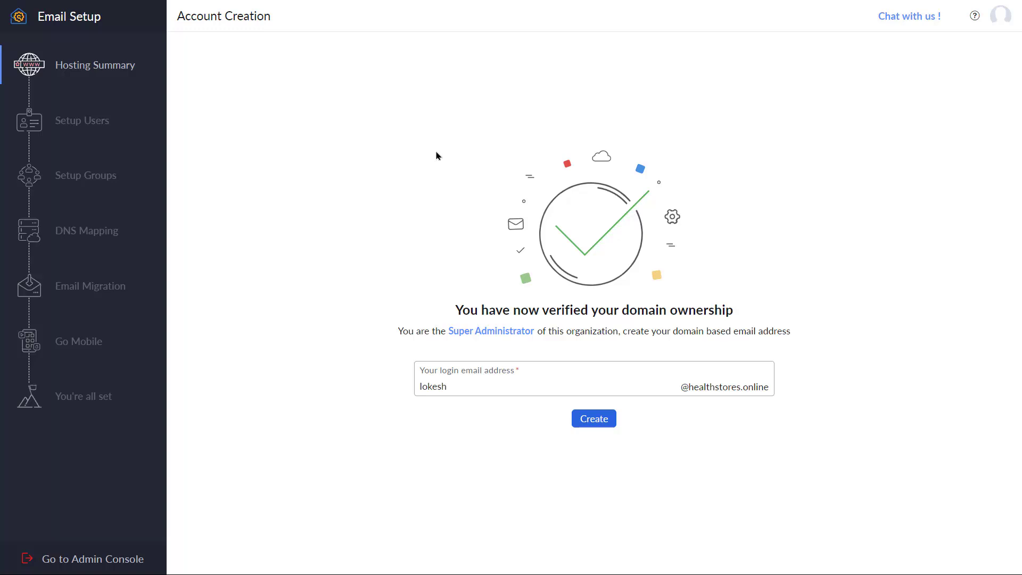
mouse_move(157, 109)
left_click_drag(448, 386, 369, 385)
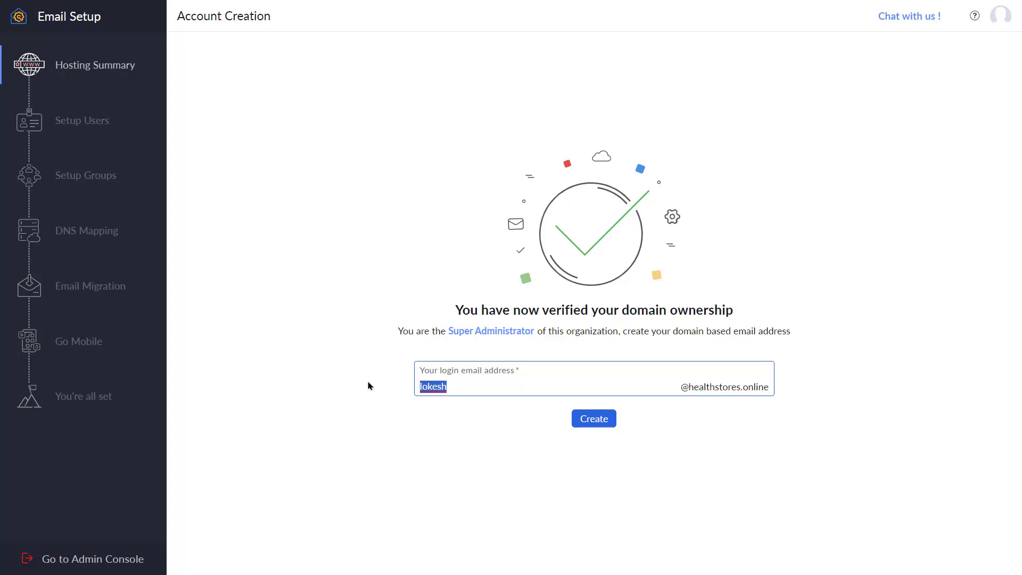
type("helps")
key("BackSpace")
key("BackSpace")
key("BackSpace")
key("BackSpace")
key("BackSpace")
key("Return")
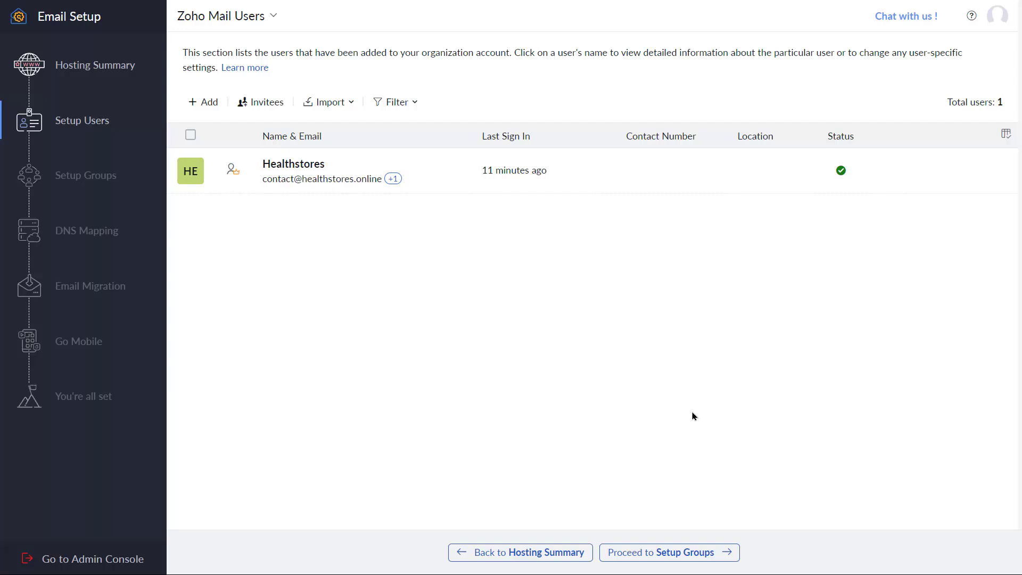
Proceed from the user list to the Groups setup step
left_click(685, 552)
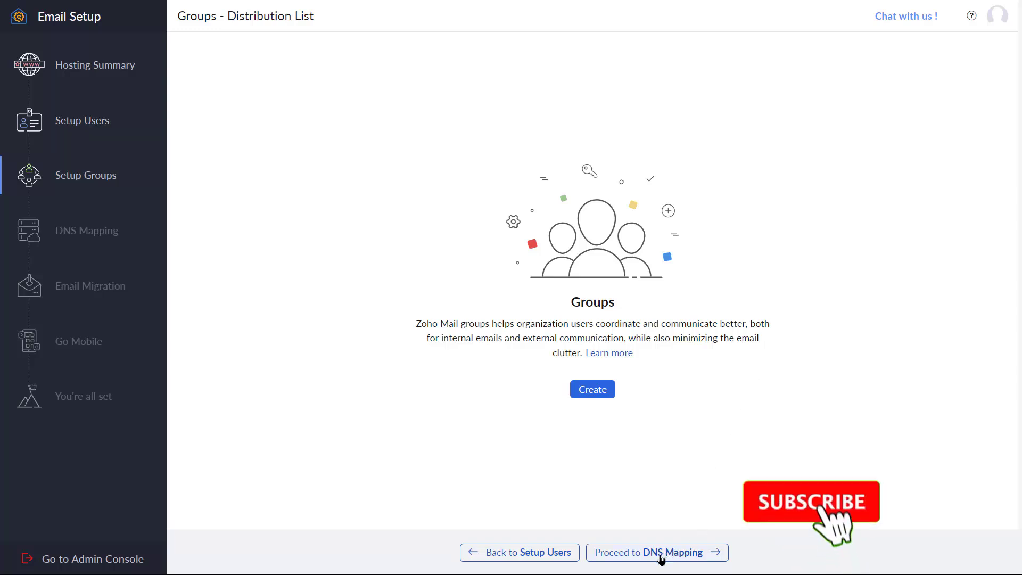
Proceed past Groups to the DNS Mapping step
left_click(690, 554)
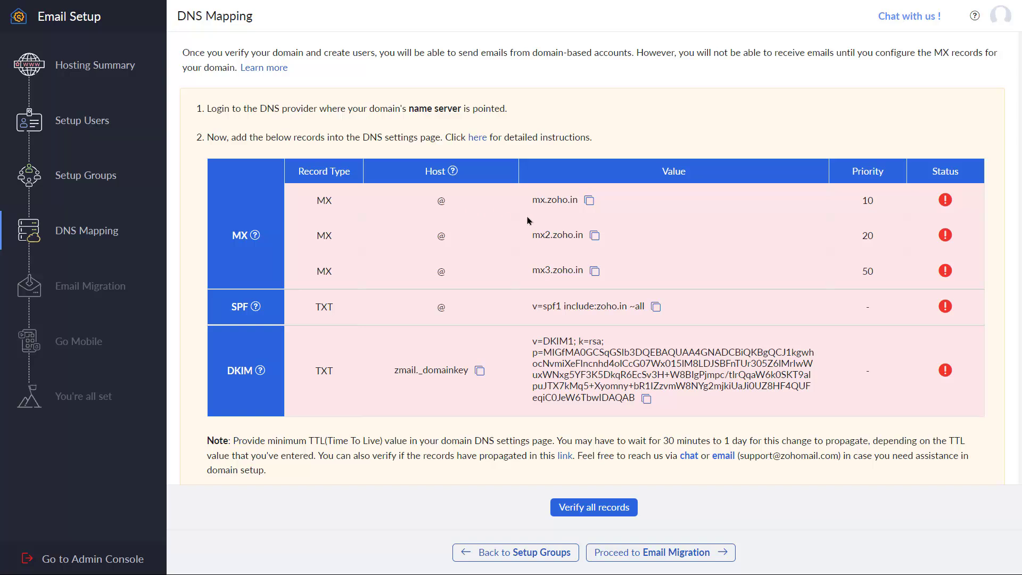
Copy the first MX mail server value, mx.zoho.in, from Zoho's DNS Mapping table
left_click(588, 201)
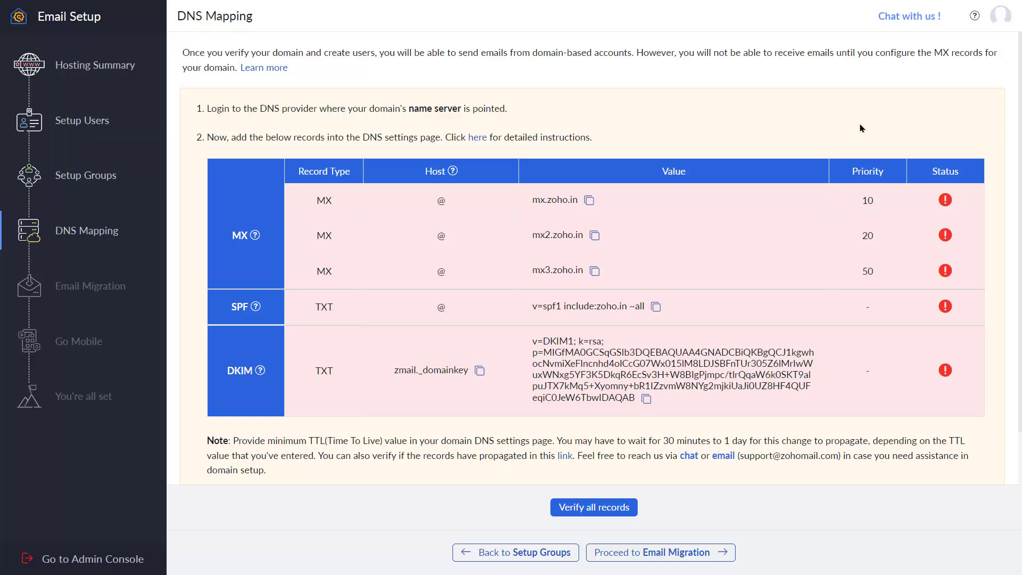
In Namecheap's host records, switch the Mail Settings to Custom MX
key("alt+Tab")
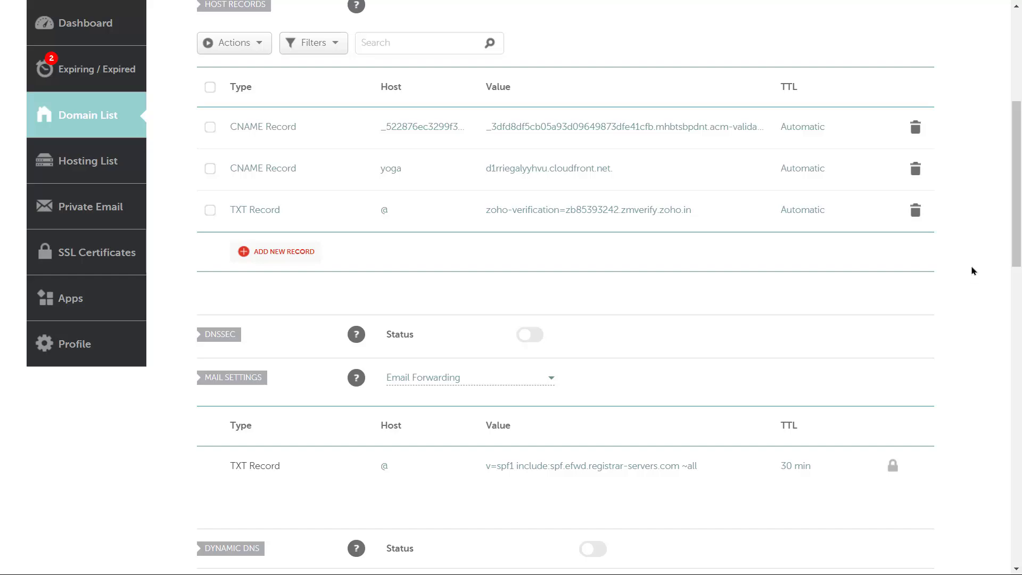
scroll(264, 164, "up", 5)
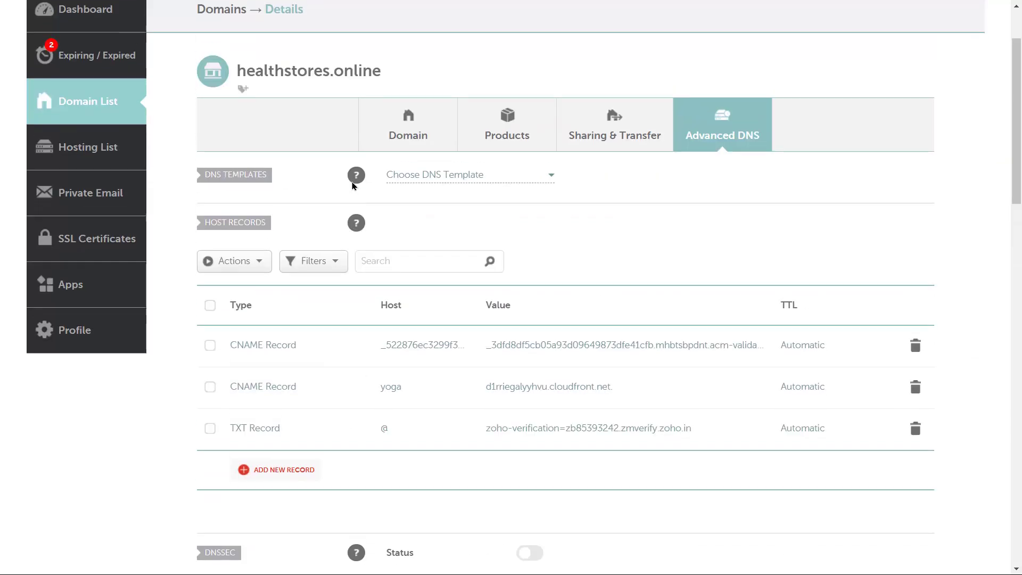
scroll(349, 186, "down", 2)
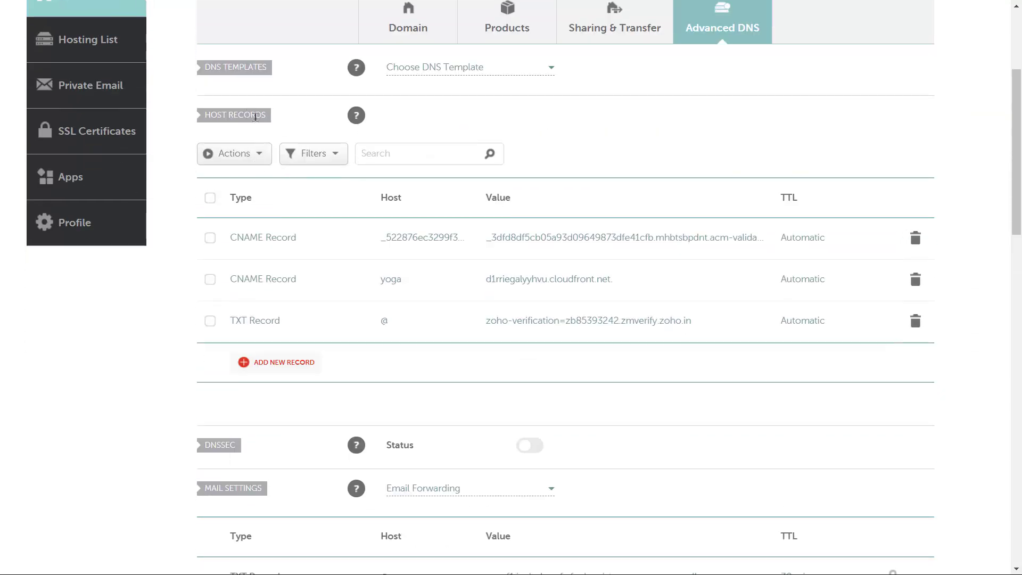
scroll(351, 266, "down", 2)
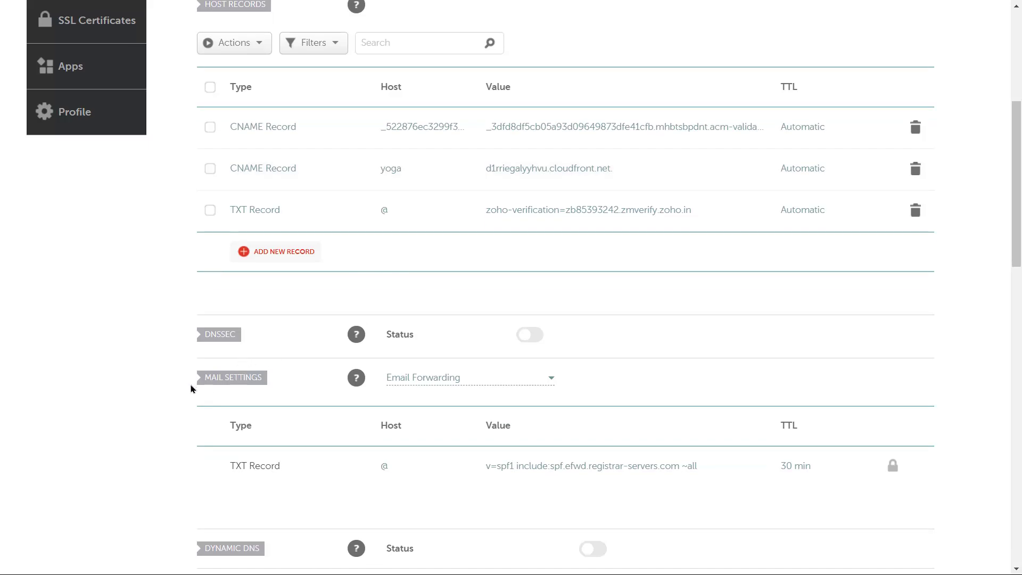
scroll(246, 378, "up", 2)
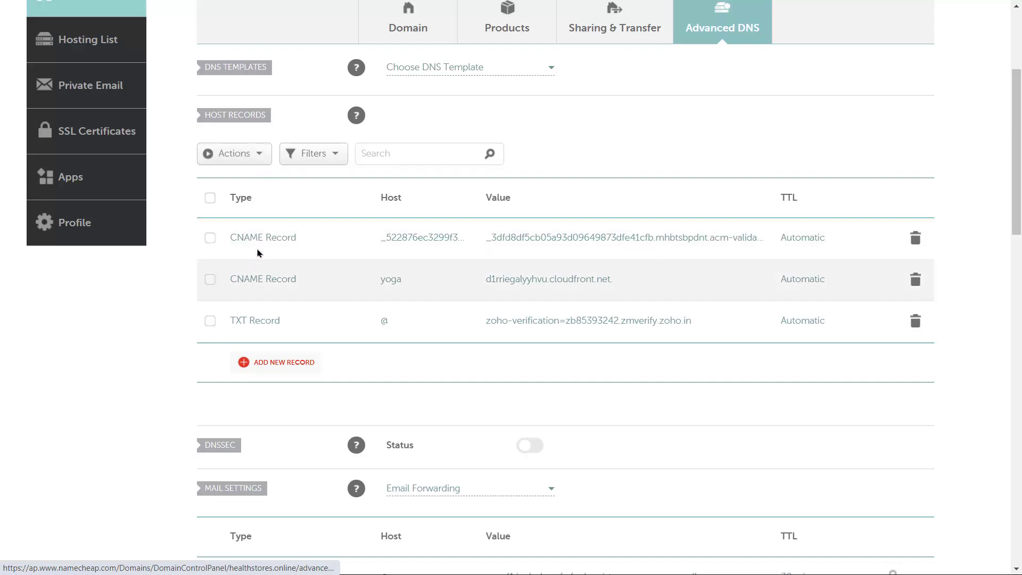
scroll(331, 353, "down", 5)
scroll(326, 295, "up", 5)
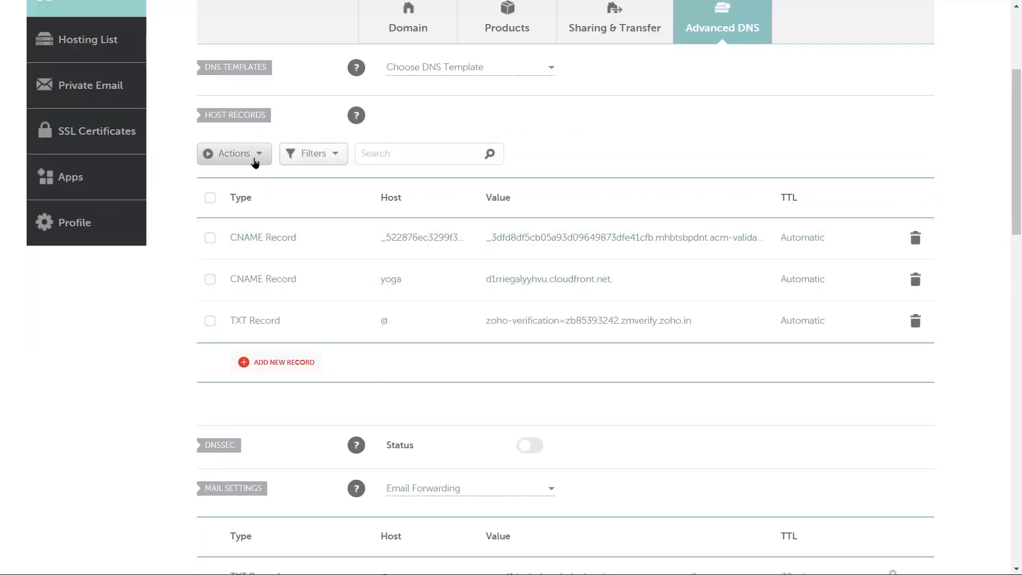
left_click(244, 155)
left_click(277, 361)
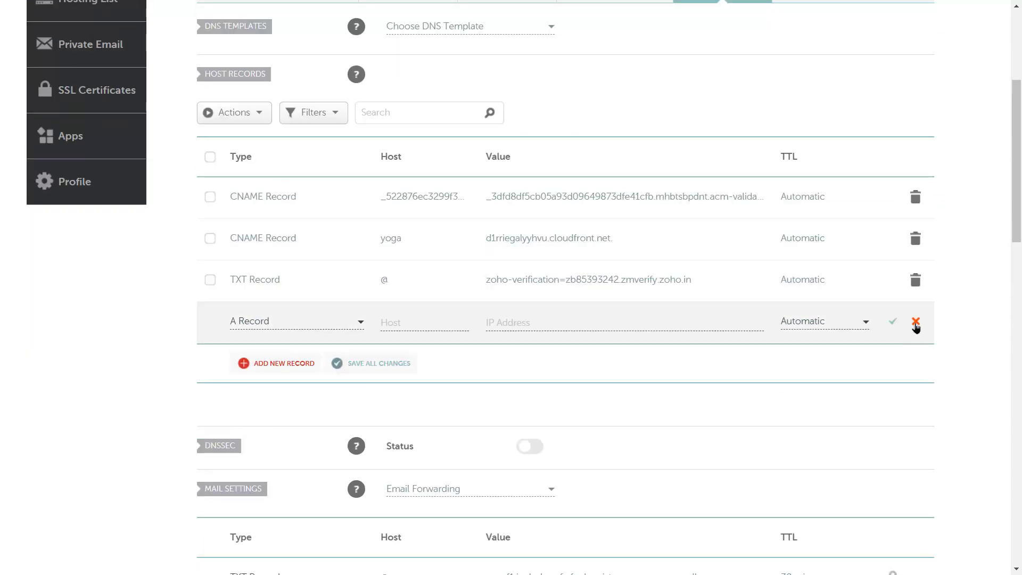
left_click(915, 321)
scroll(814, 322, "down", 5)
scroll(532, 309, "up", 2)
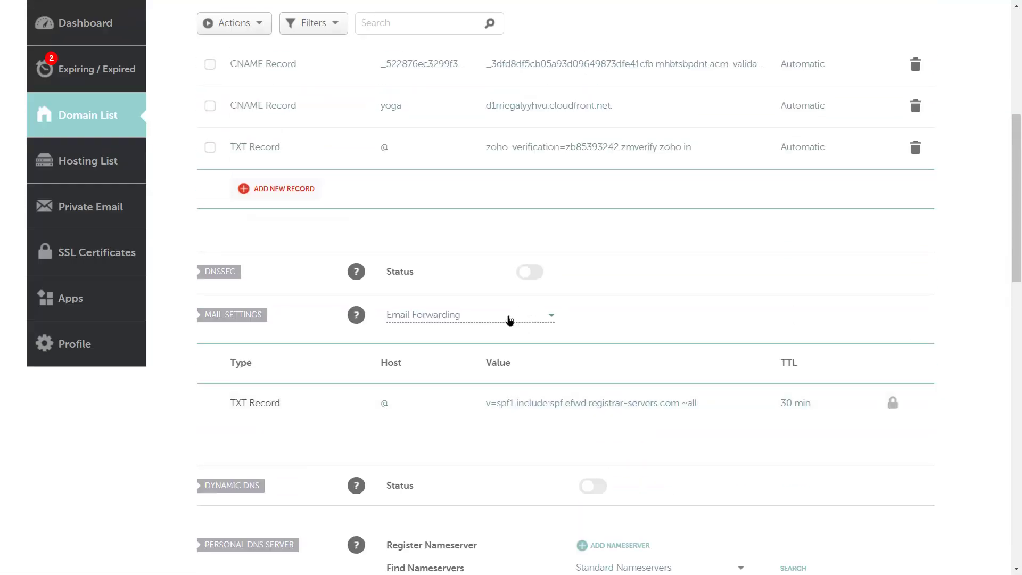
left_click(481, 315)
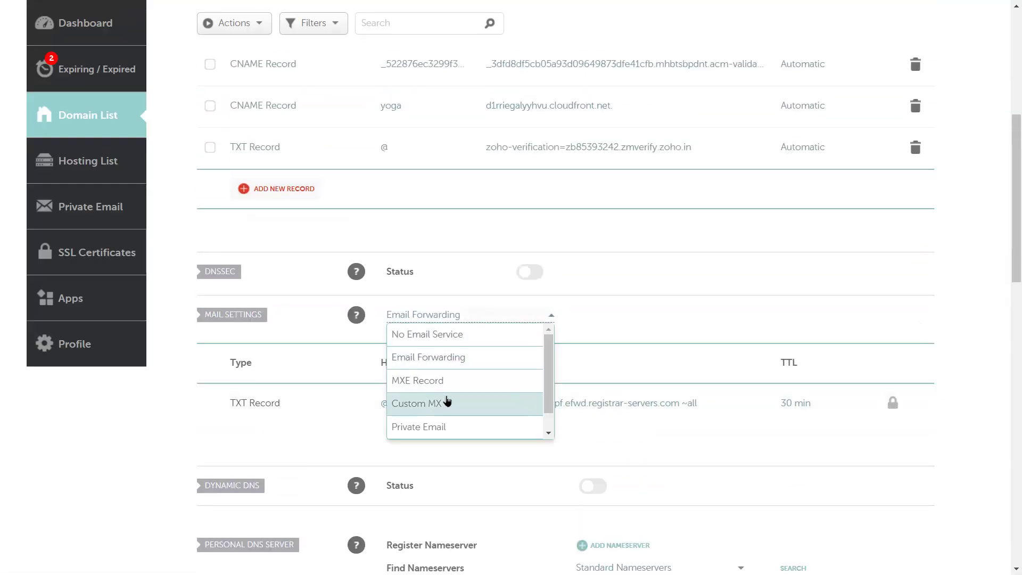
left_click(446, 403)
Add and save an MX record with host @, mx.zoho.in, priority 10
scroll(422, 358, "down", 2)
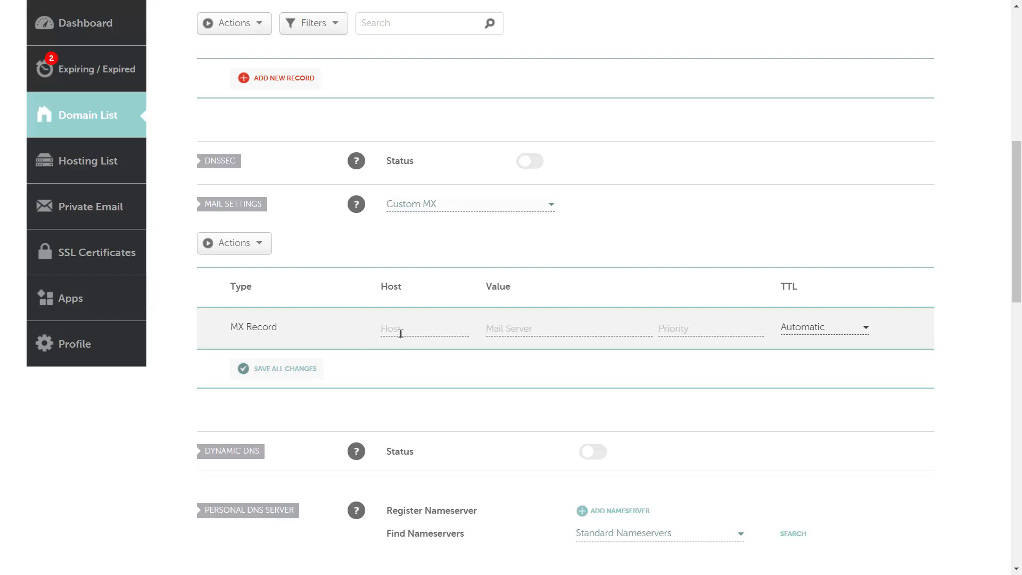
left_click(402, 330)
left_click(424, 356)
left_click(527, 326)
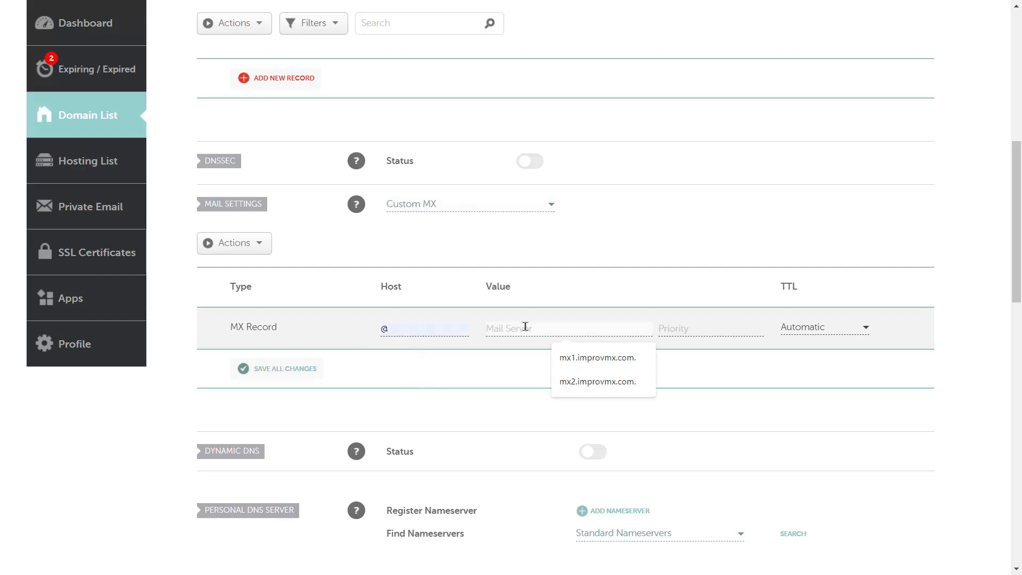
key("ctrl+v")
left_click(668, 330)
left_click(710, 358)
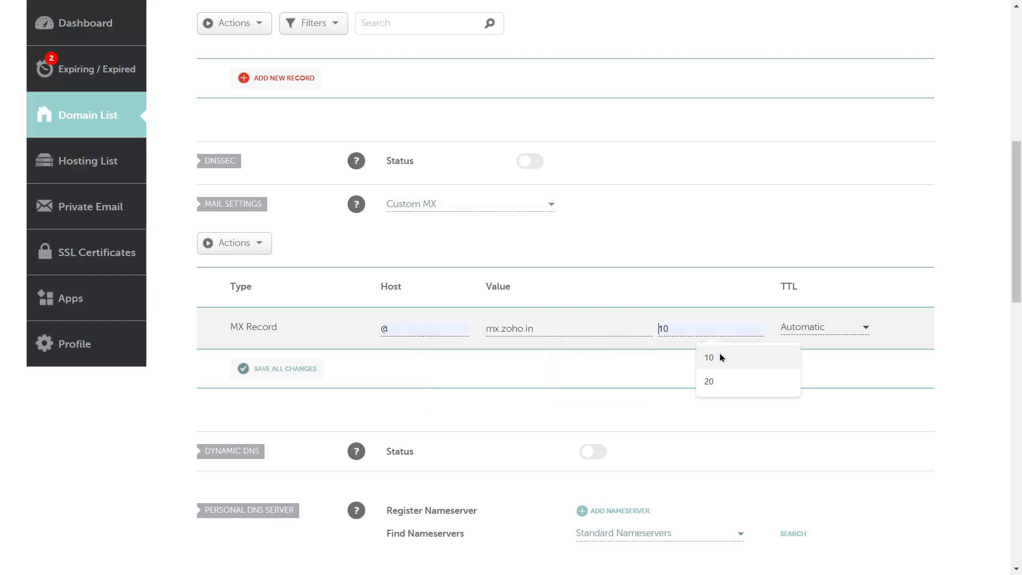
left_click(282, 367)
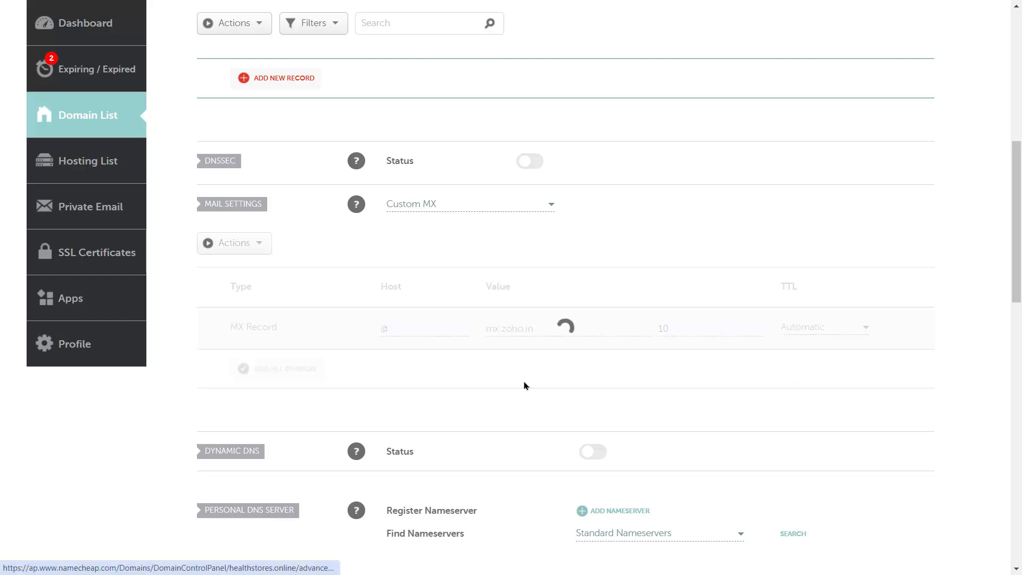
Add a second MX record row with host @ and priority 20
left_click(312, 367)
scroll(347, 406, "down", 2)
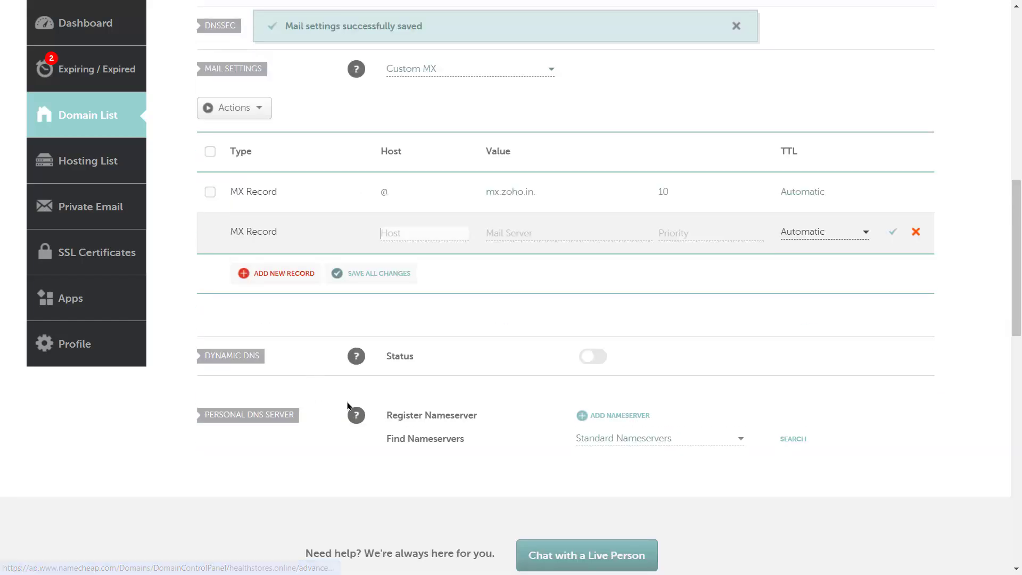
left_click(402, 234)
left_click(423, 264)
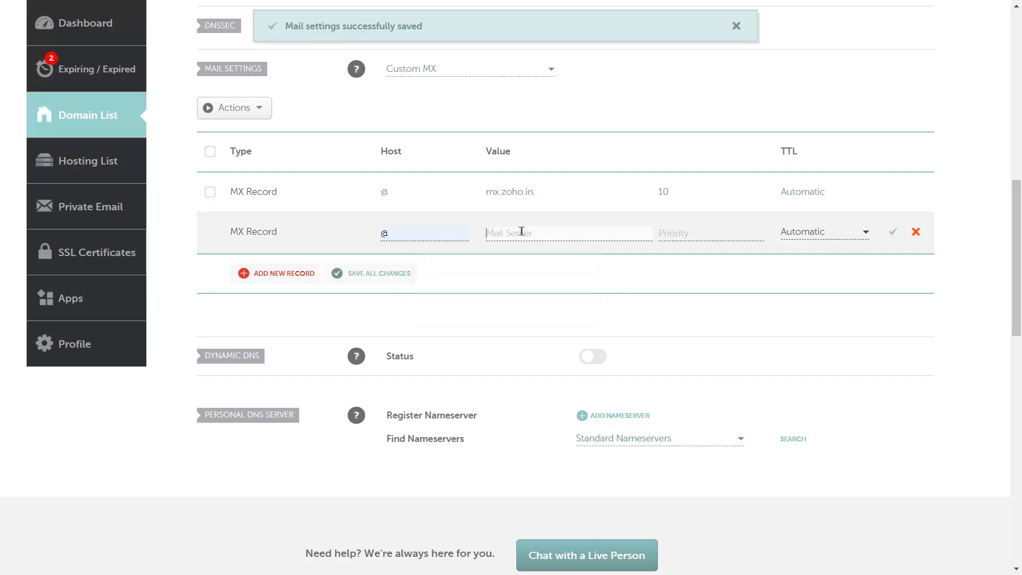
left_click(520, 233)
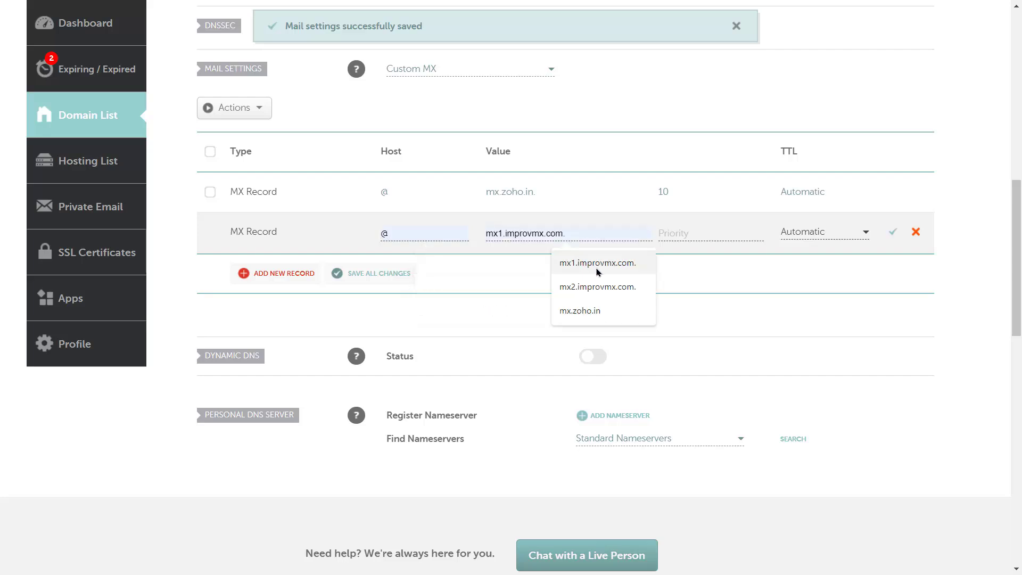
left_click(713, 232)
left_click(765, 291)
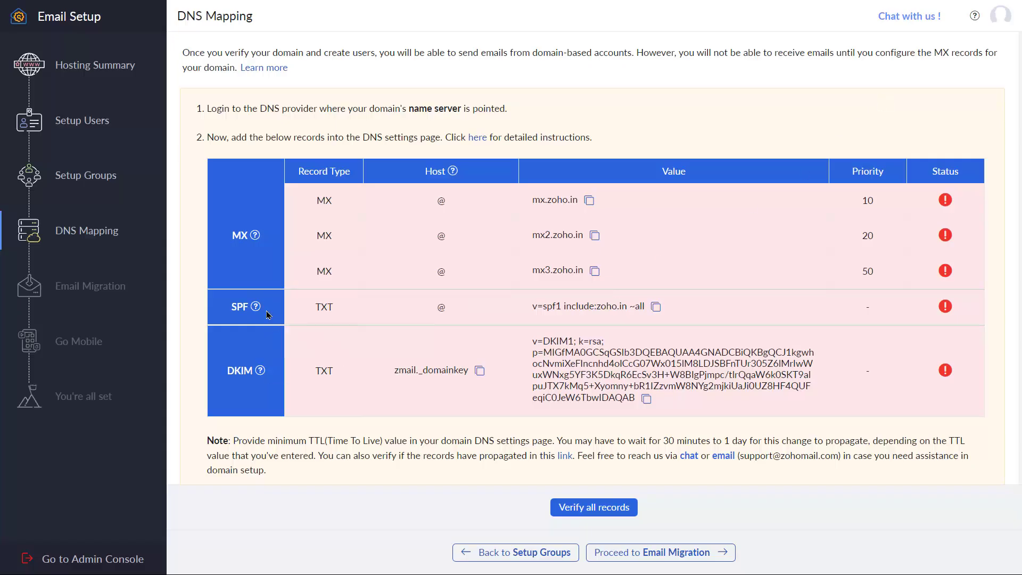
Copy the SPF value v=spf1 include:zoho.in ~all from Zoho's DNS Mapping page
mouse_move(256, 308)
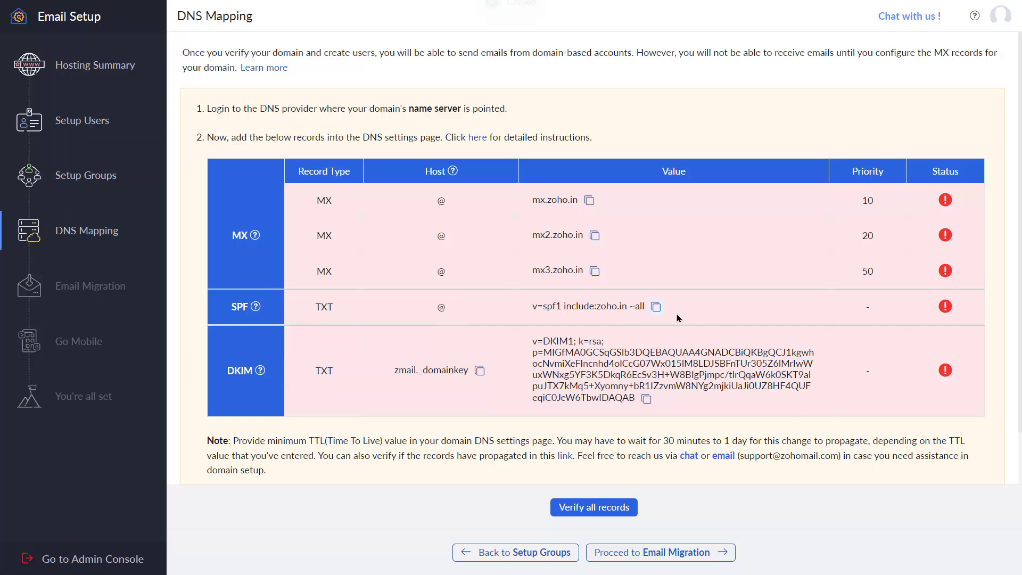
left_click(655, 307)
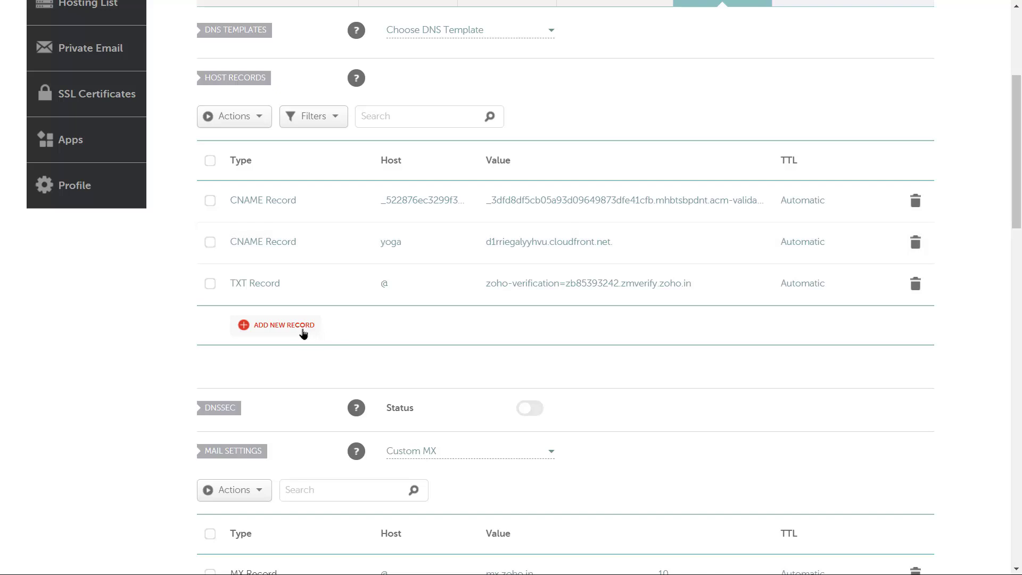
Add a TXT record at host @ with the SPF value v=spf1 include:zoho.in ~all
left_click(333, 331)
scroll(305, 285, "down", 3)
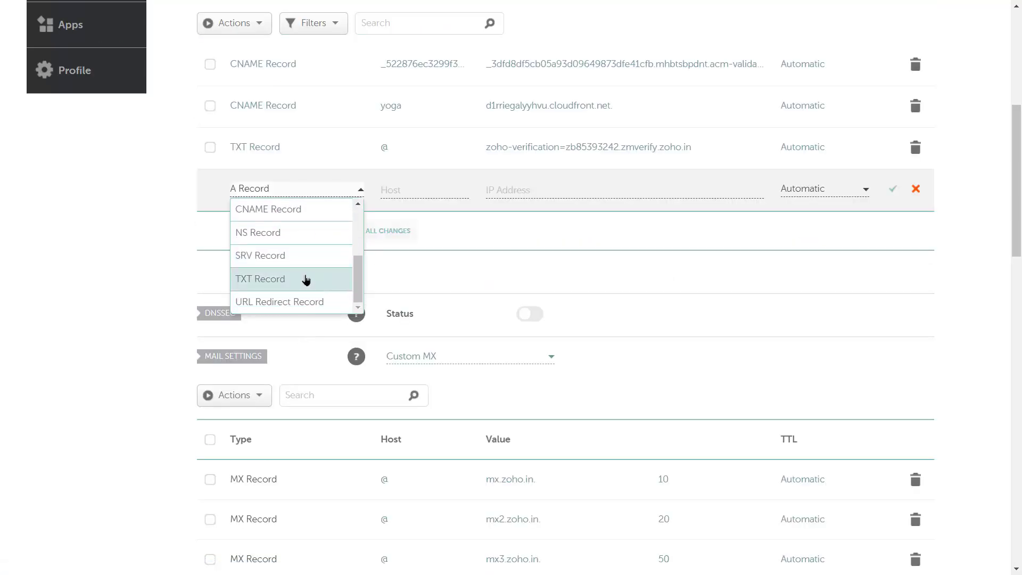
left_click(309, 277)
left_click(414, 192)
left_click(422, 218)
left_click(586, 190)
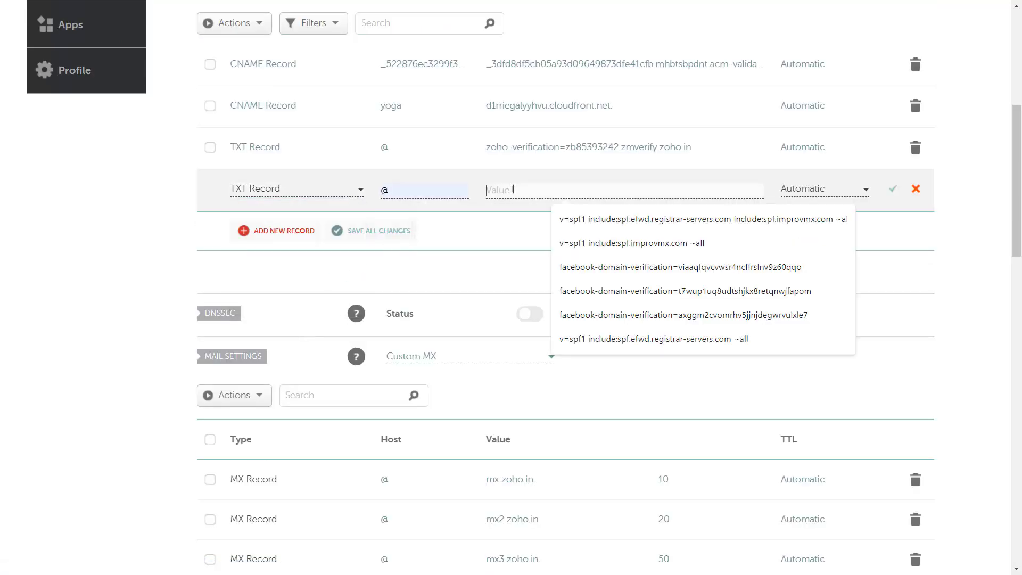
key("ctrl+v")
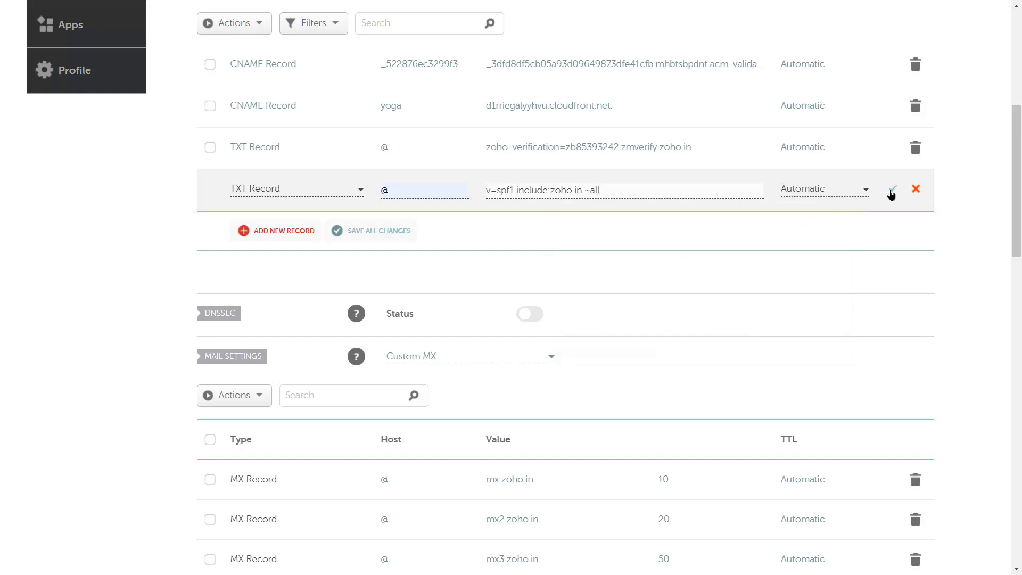
Copy the DKIM host name zmail._domainkey from Zoho's DNS Mapping page
key("alt+Tab")
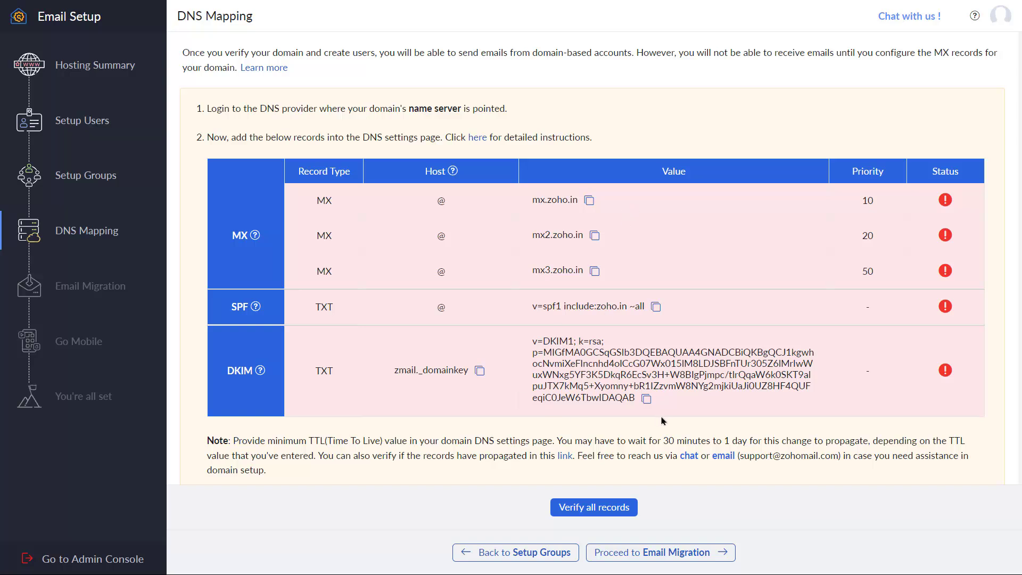
left_click(479, 373)
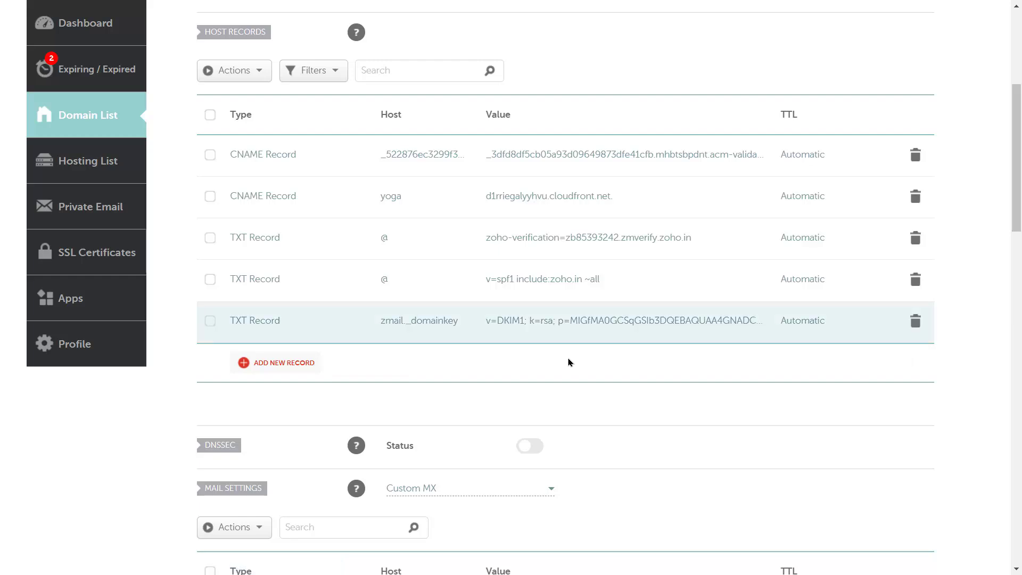
scroll(571, 350, "down", 5)
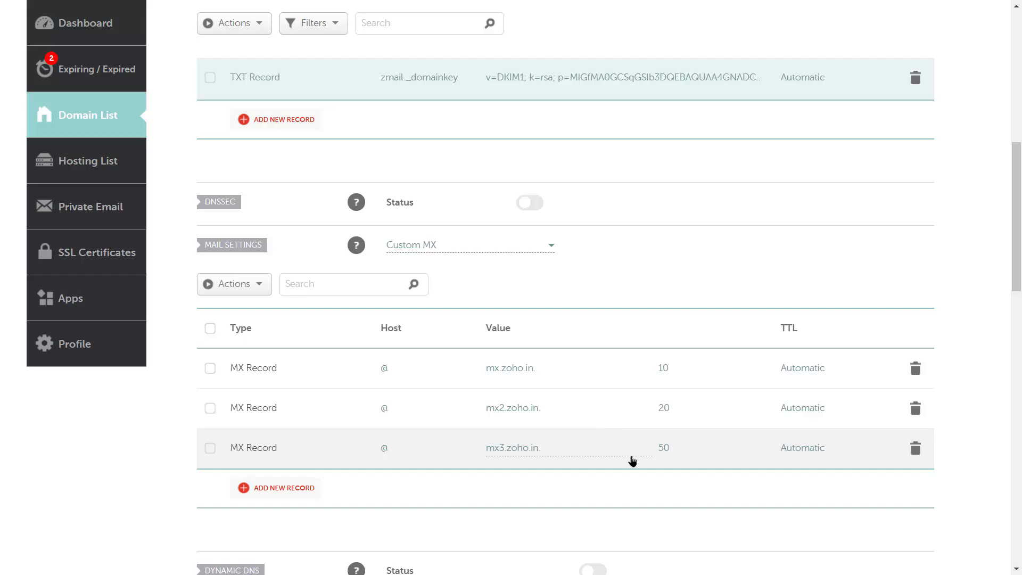
scroll(631, 458, "up", 5)
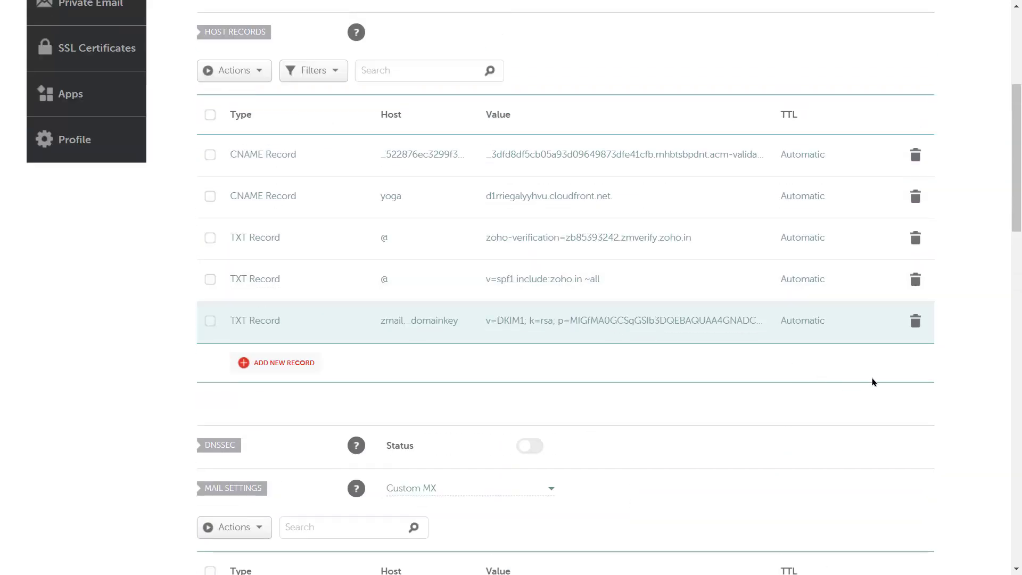
scroll(899, 367, "up", 2)
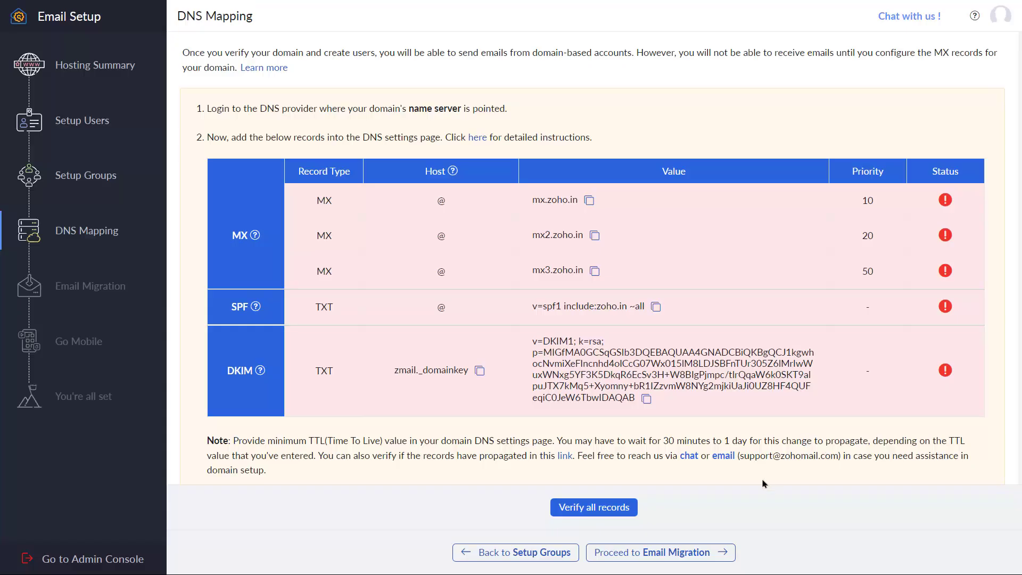
Run Verify all records repeatedly until the MX and SPF records show green checks
scroll(691, 495, "down", 1)
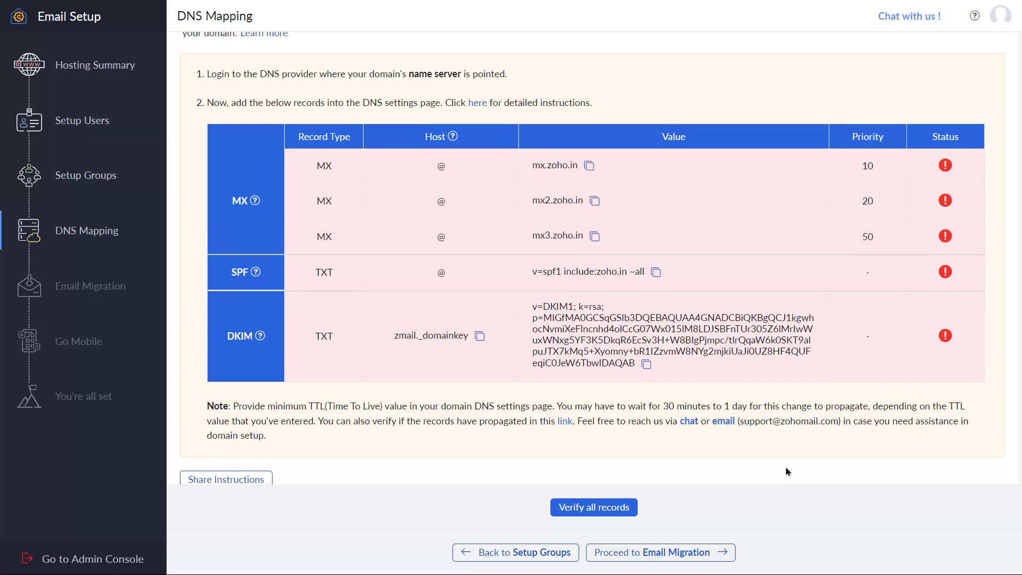
scroll(638, 506, "up", 1)
left_click(602, 510)
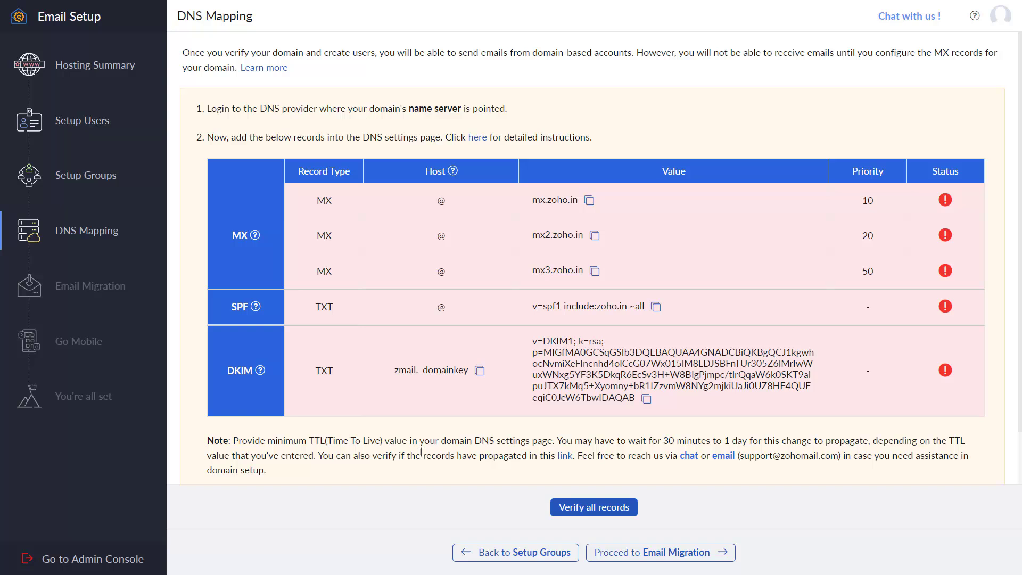
left_click_drag(567, 440, 751, 437)
left_click(781, 439)
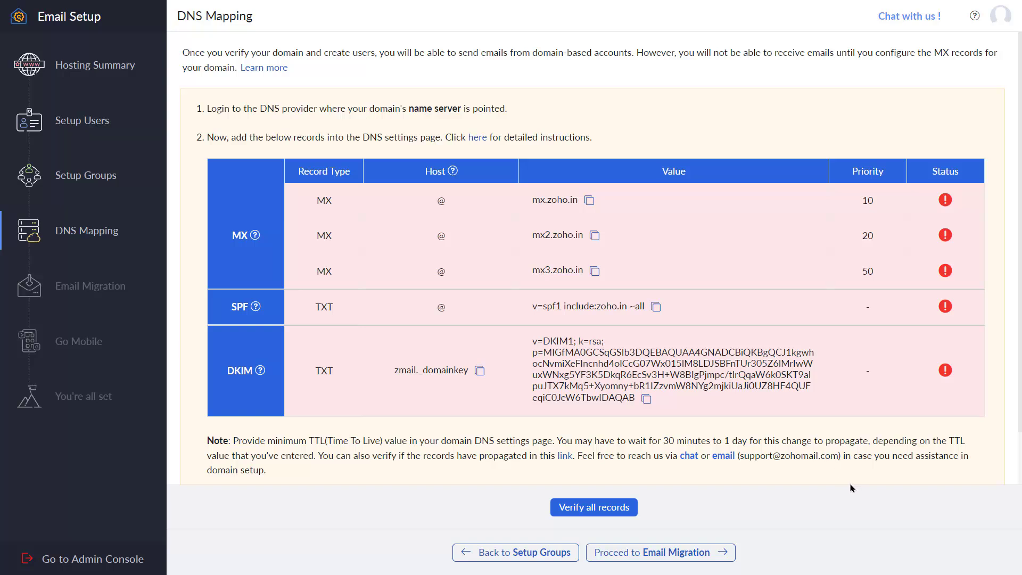
left_click(593, 506)
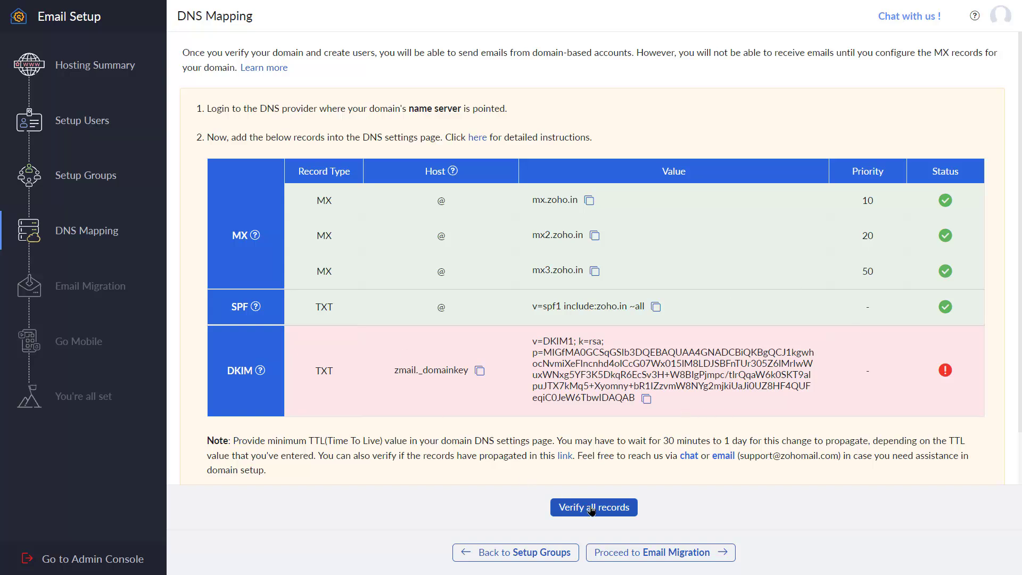
left_click(571, 508)
Proceed through Email Migration, Go Mobile and Setup Completion, then open the mailbox tour
left_click(676, 553)
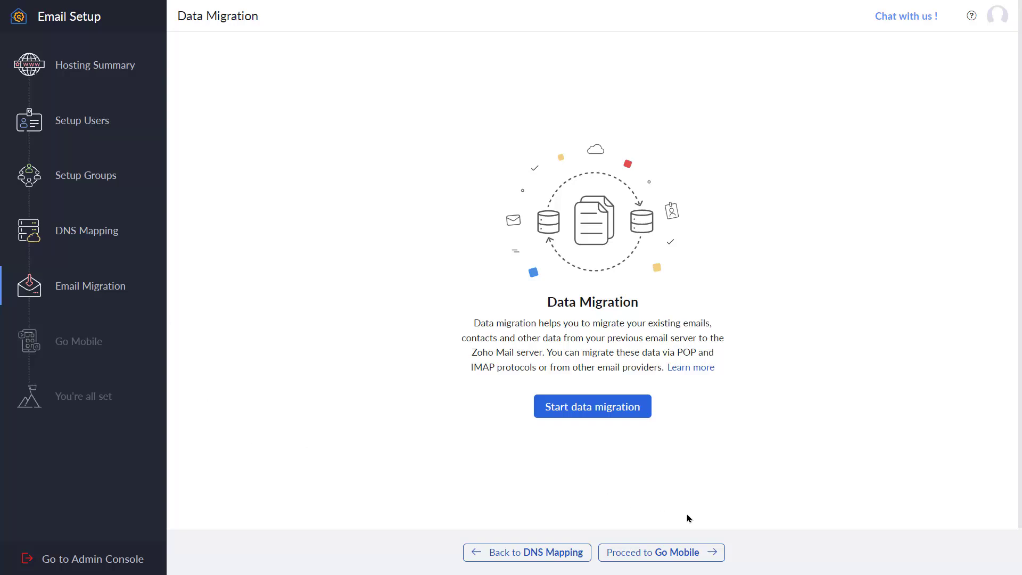
left_click(685, 557)
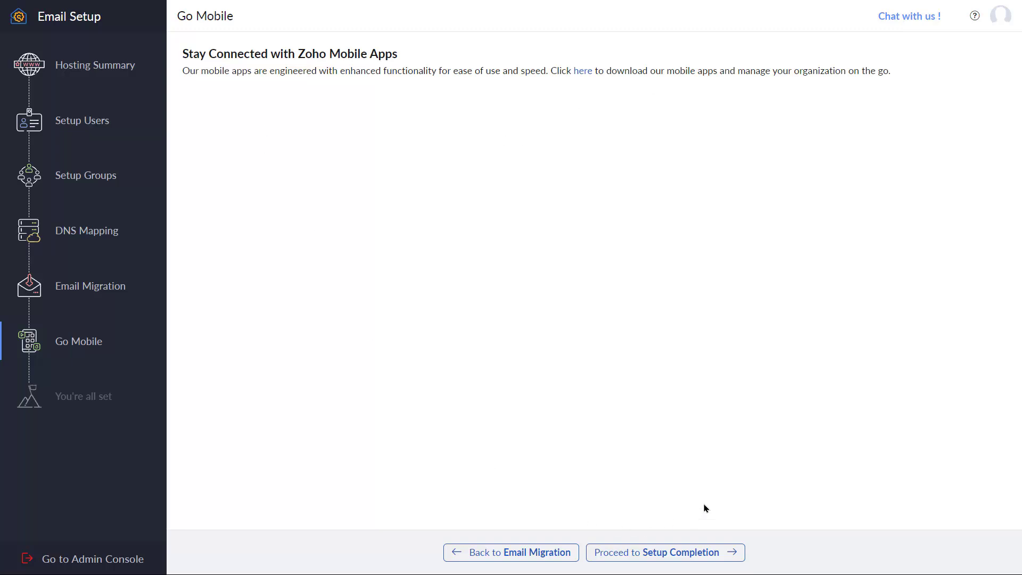
left_click(693, 553)
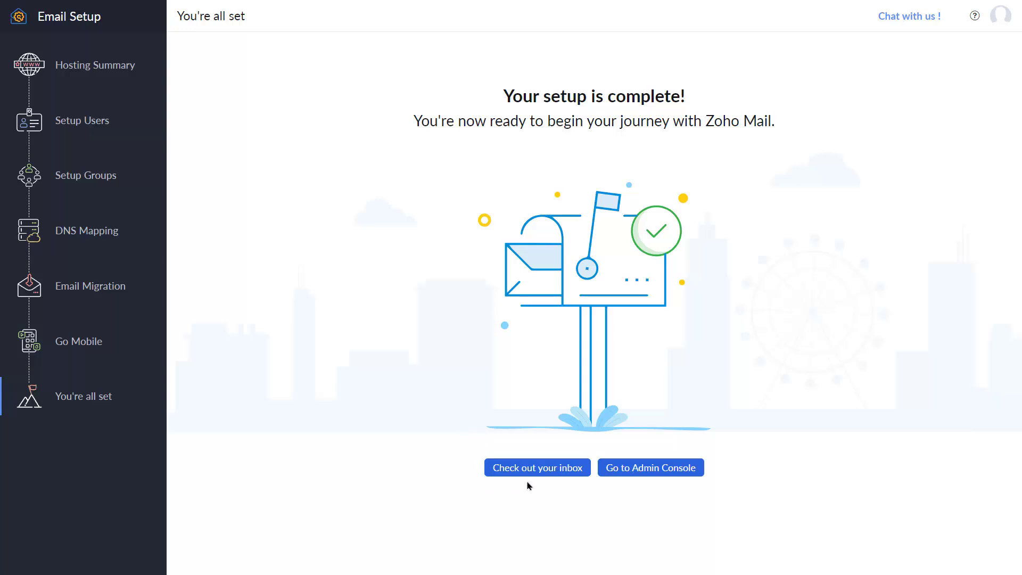
left_click(647, 473)
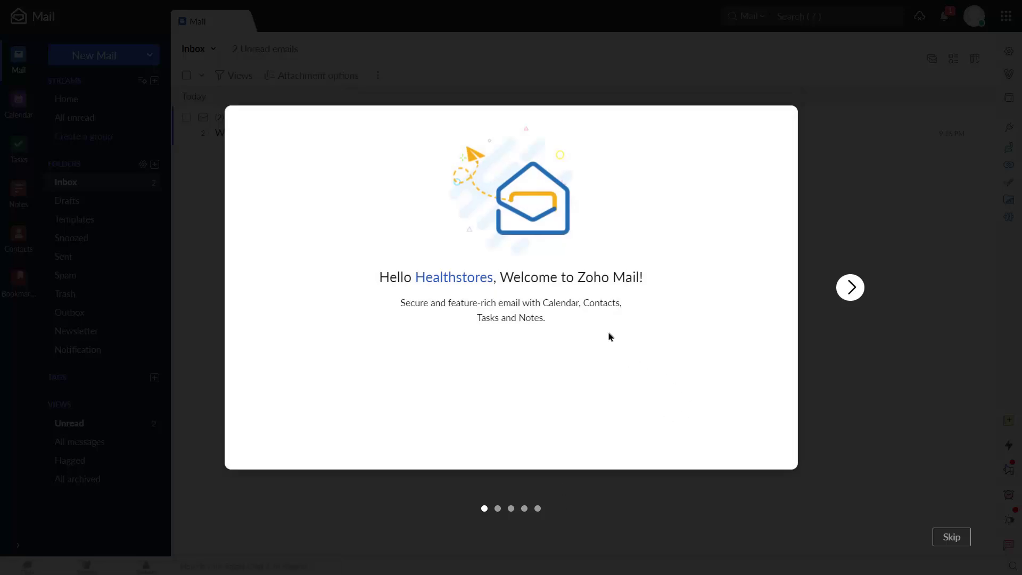
left_click(844, 292)
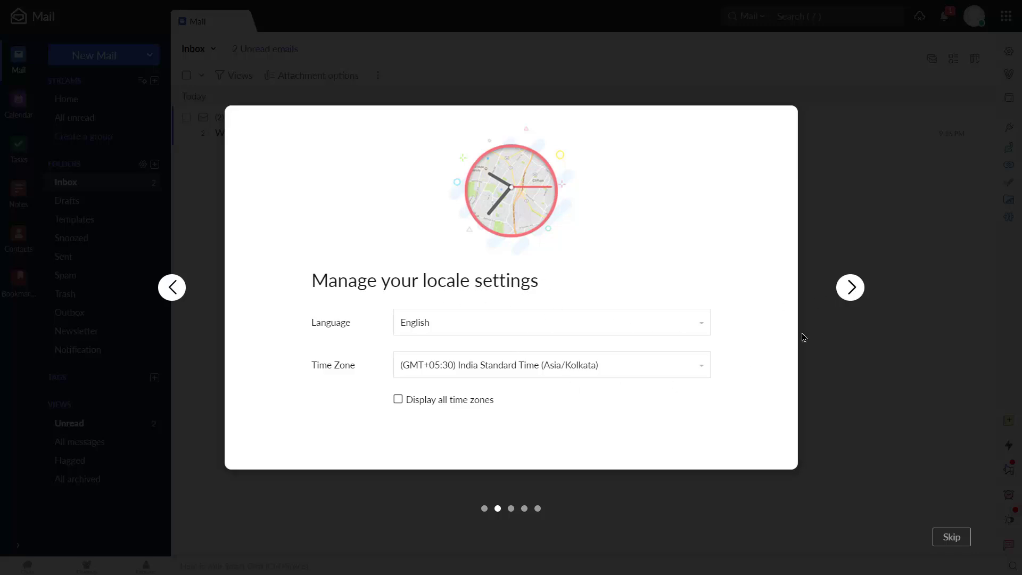
Finish the remaining tour slides, enter the inbox, and read the Welcome to Zoho Mail email
left_click(846, 299)
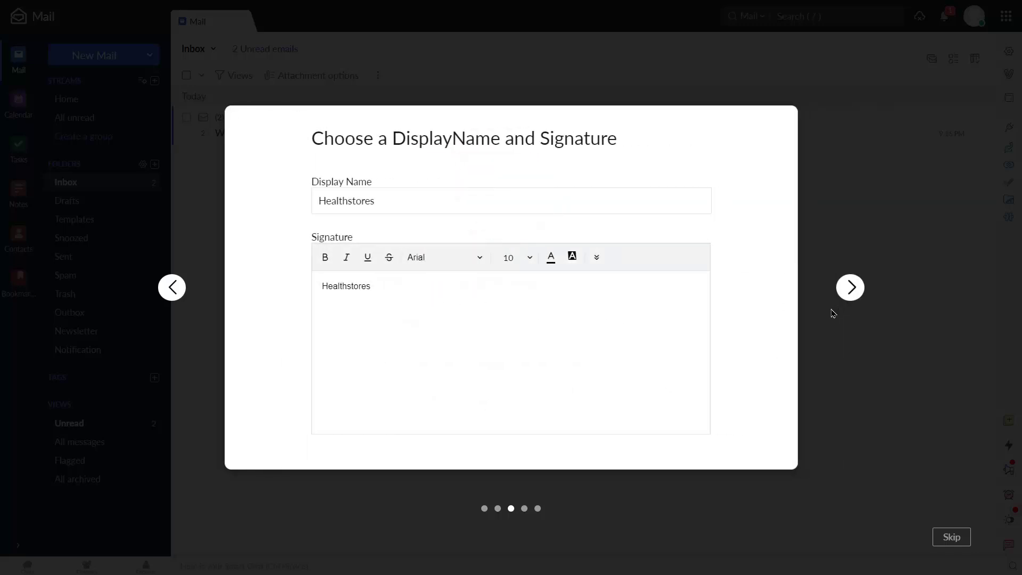
left_click(848, 300)
left_click(848, 299)
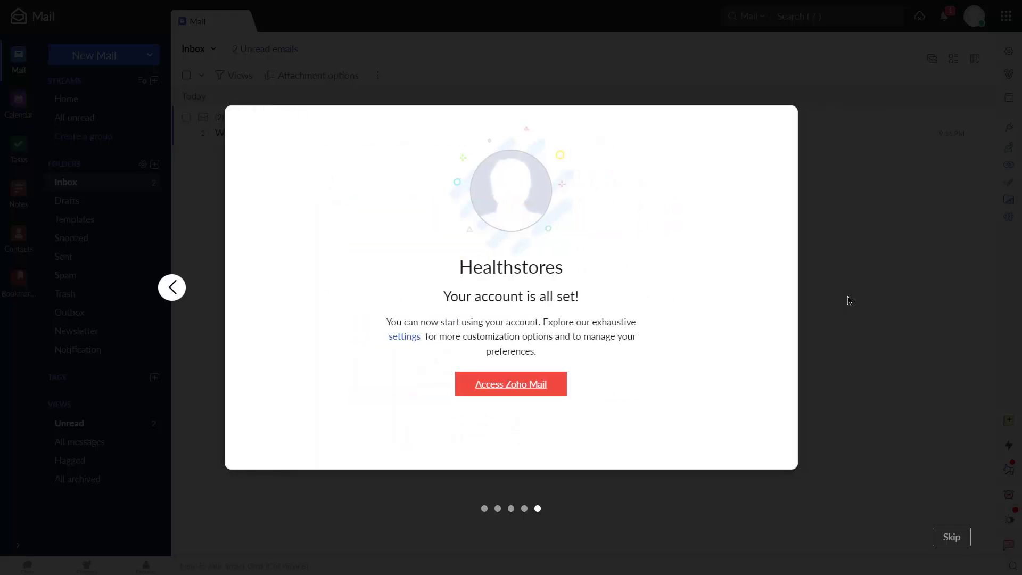
left_click(521, 393)
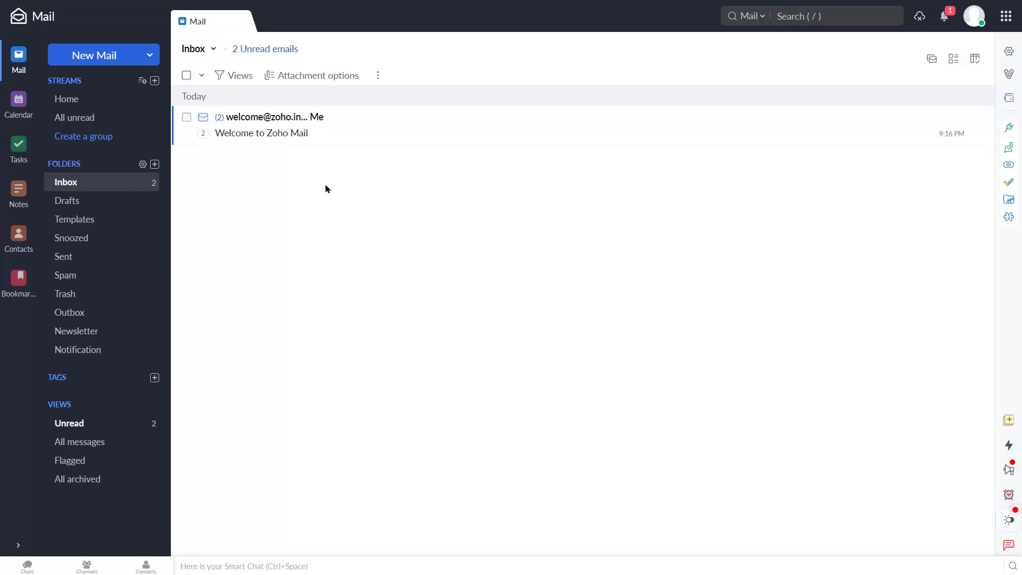
left_click(317, 126)
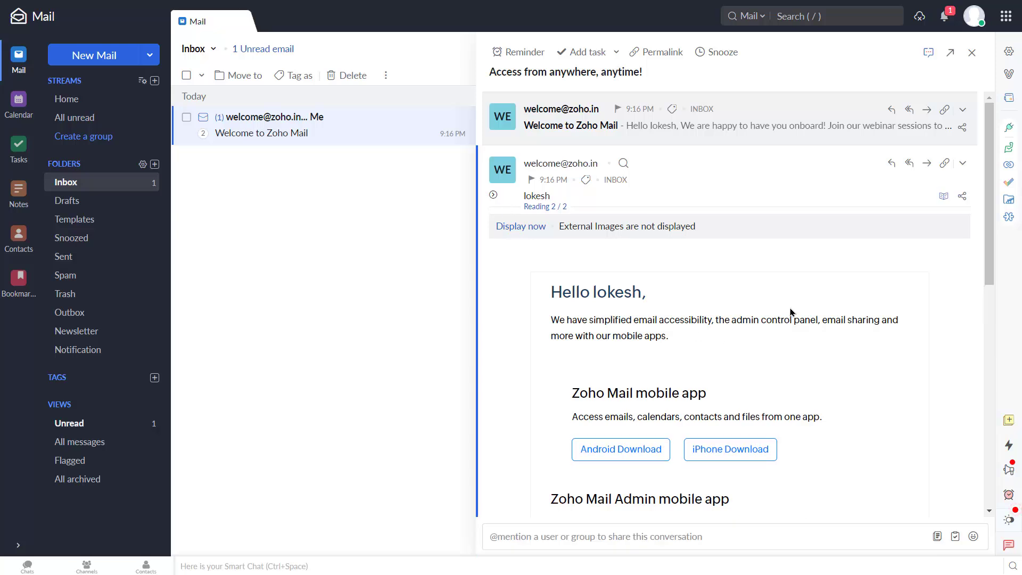
left_click(971, 52)
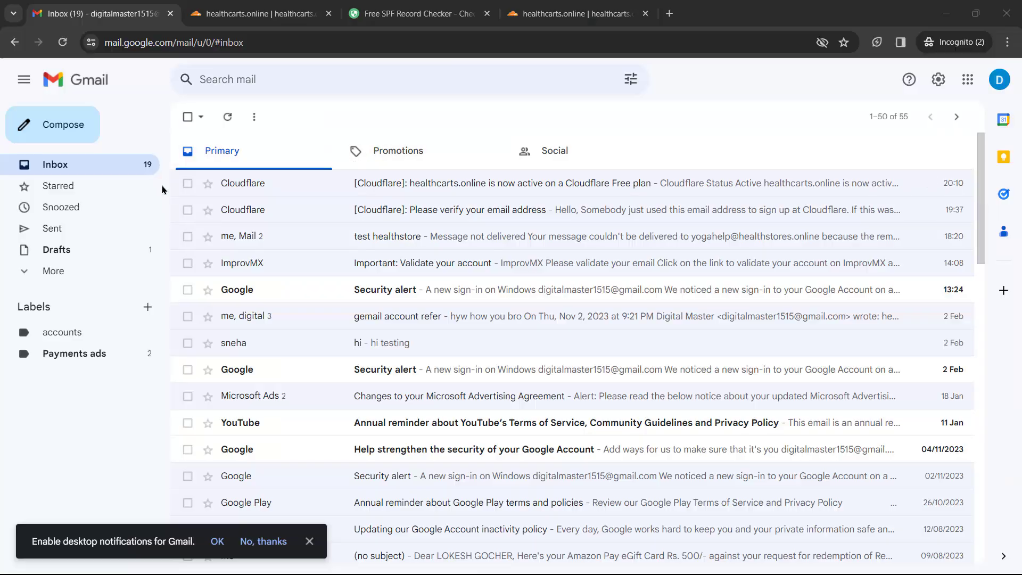
From Gmail, send a test email titled 'test yoho custome email.' to the healthstores.online mailbox
left_click(78, 133)
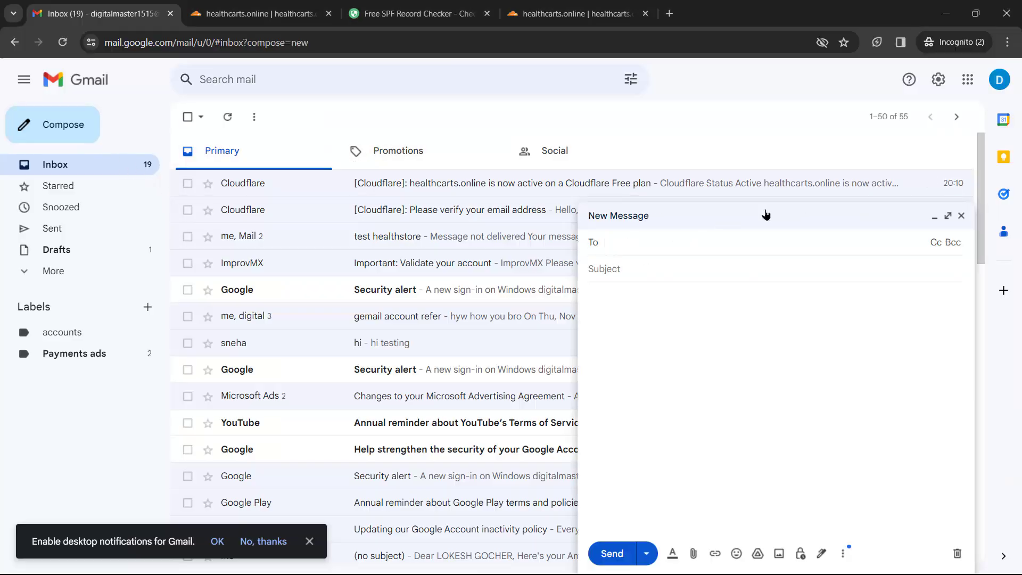
left_click(620, 247)
key("ctrl+v")
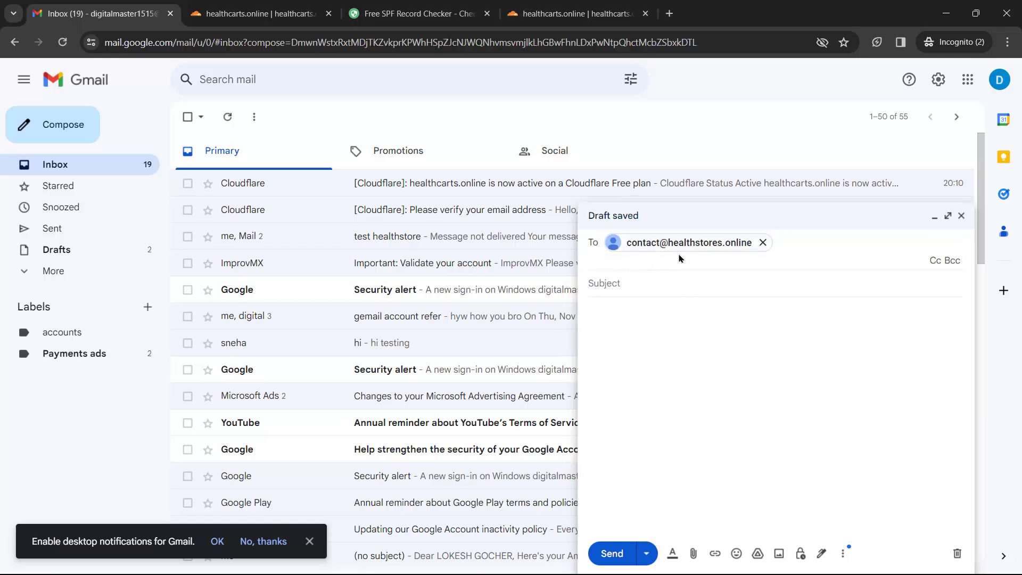
left_click(620, 283)
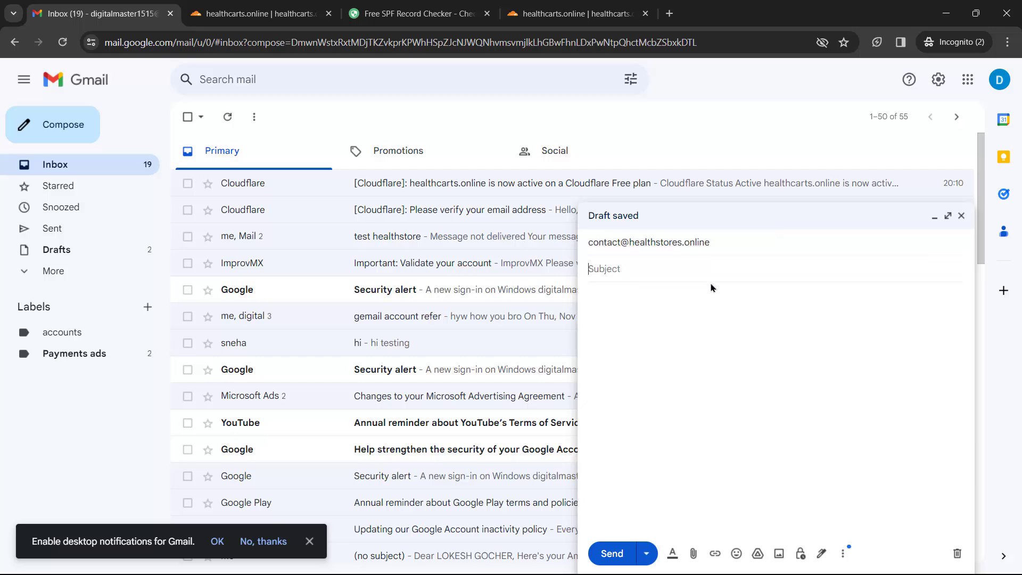
type("test yoho custome email.")
left_click(612, 553)
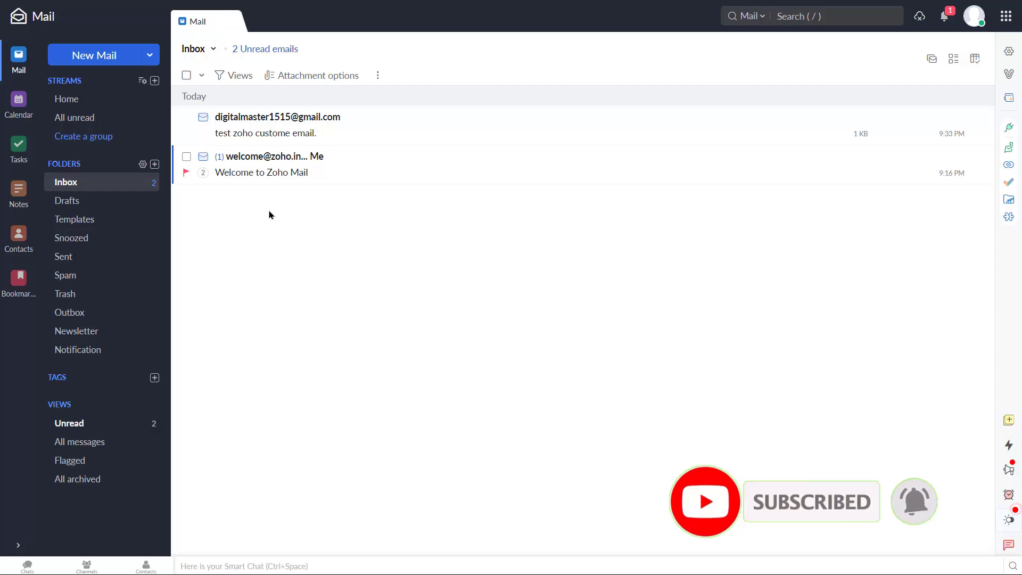
Reply 'Thank you!' to the Gmail test email and confirm it appears in Sent
left_click(257, 124)
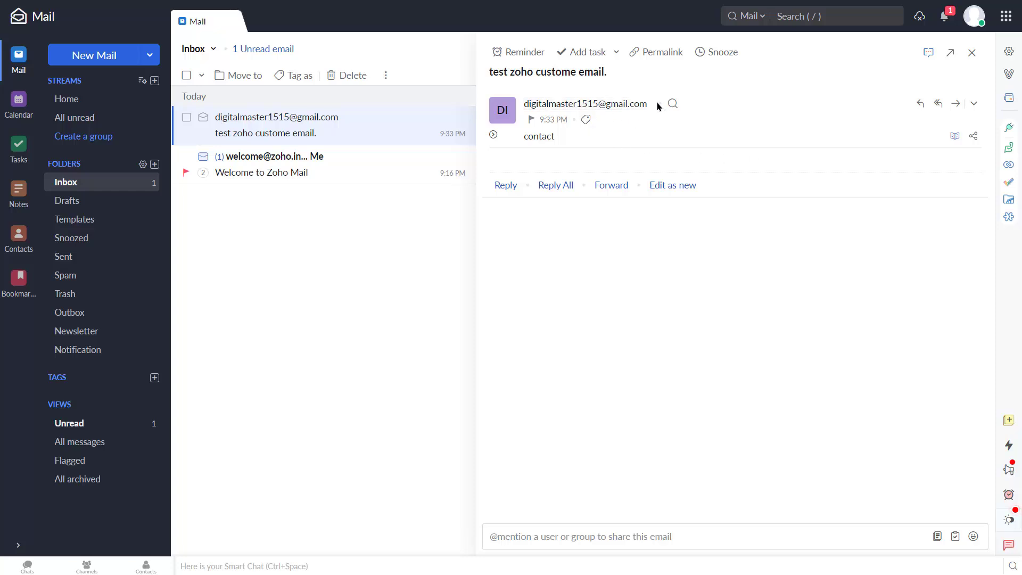
left_click(506, 185)
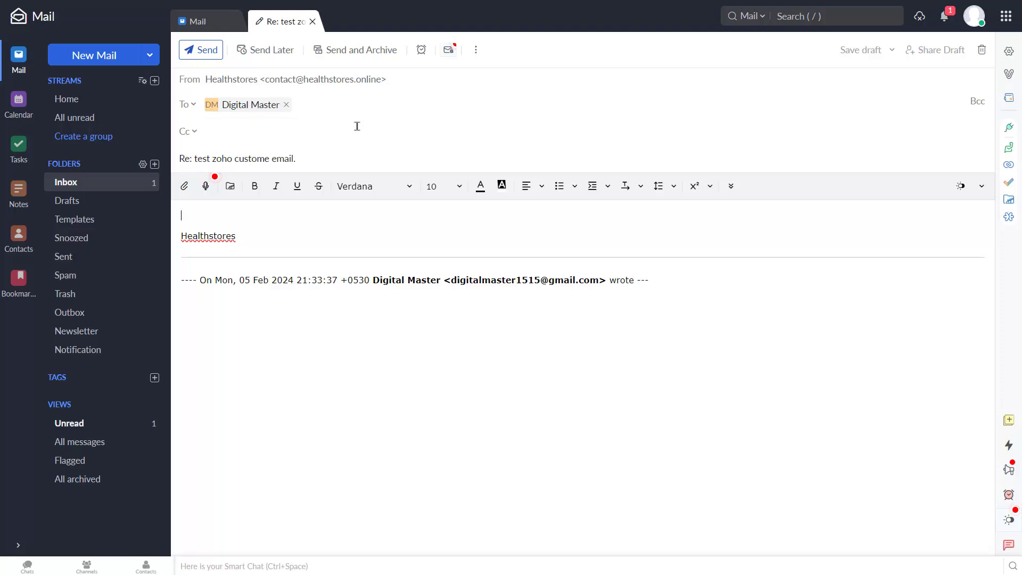
mouse_move(232, 107)
type("Thank you!")
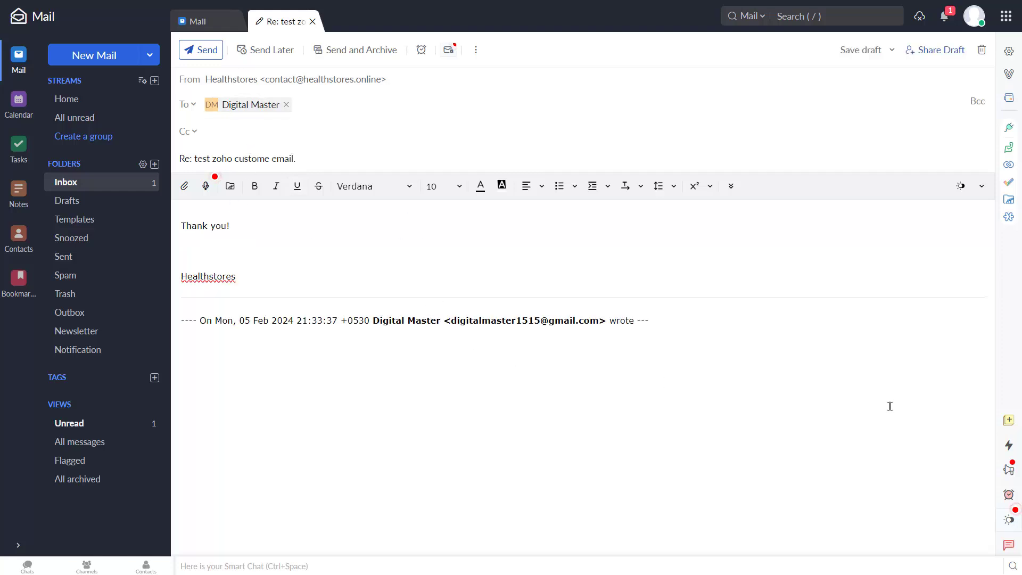
left_click(210, 56)
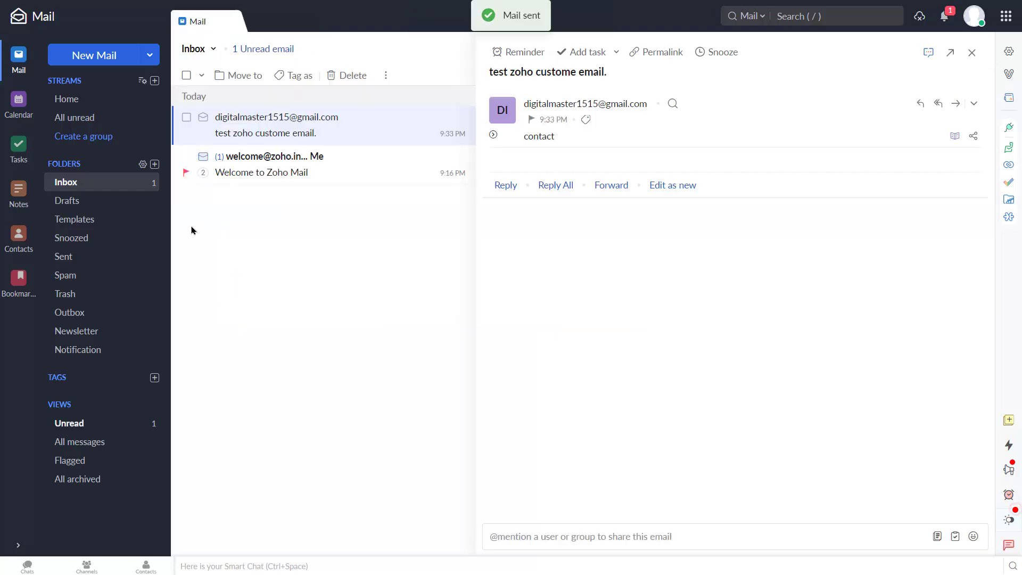
left_click(68, 257)
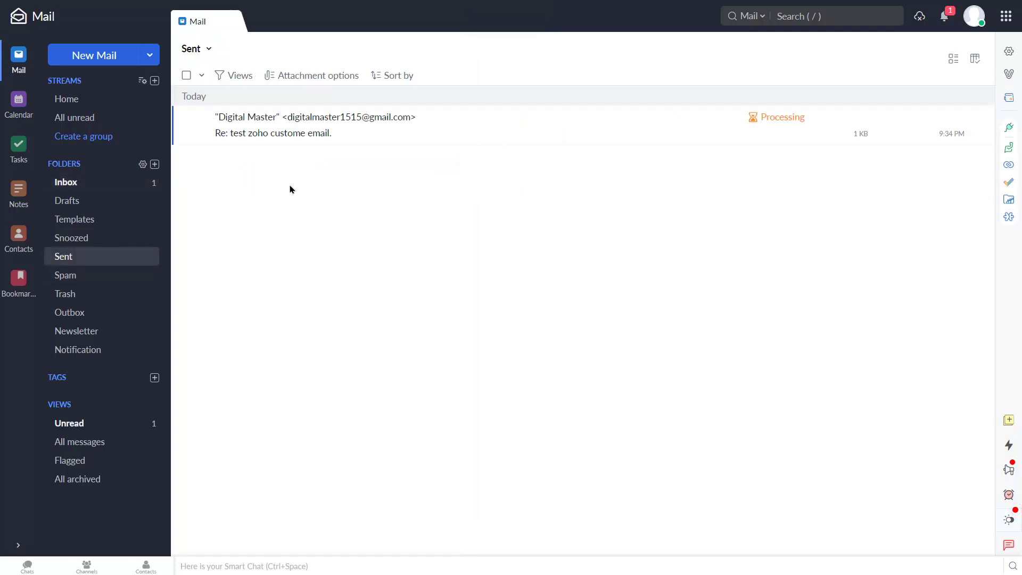
left_click(76, 187)
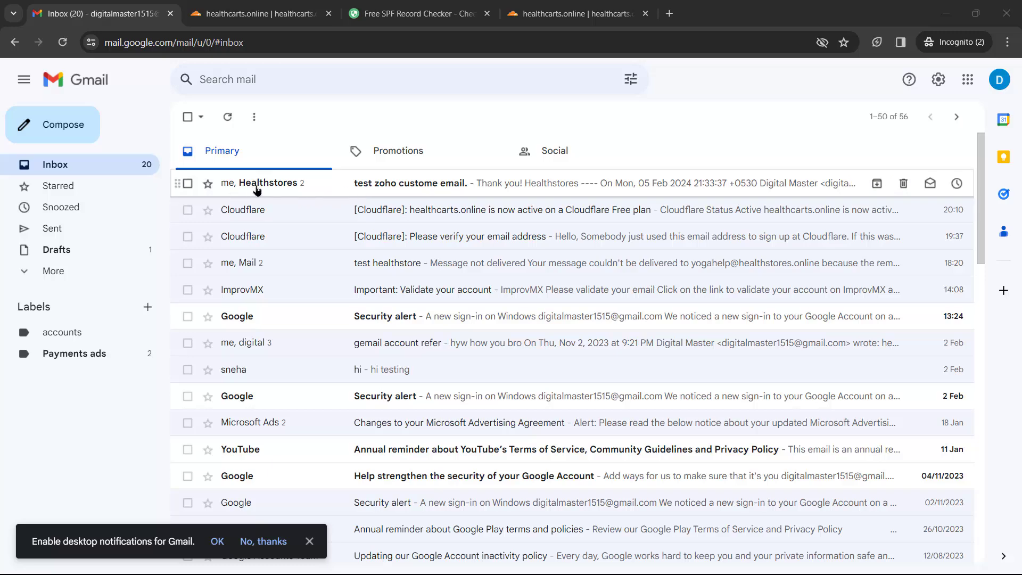
Open the Healthstores reply in Gmail and check its sender details show mailed-by healthstores.online
mouse_move(254, 189)
left_click(414, 184)
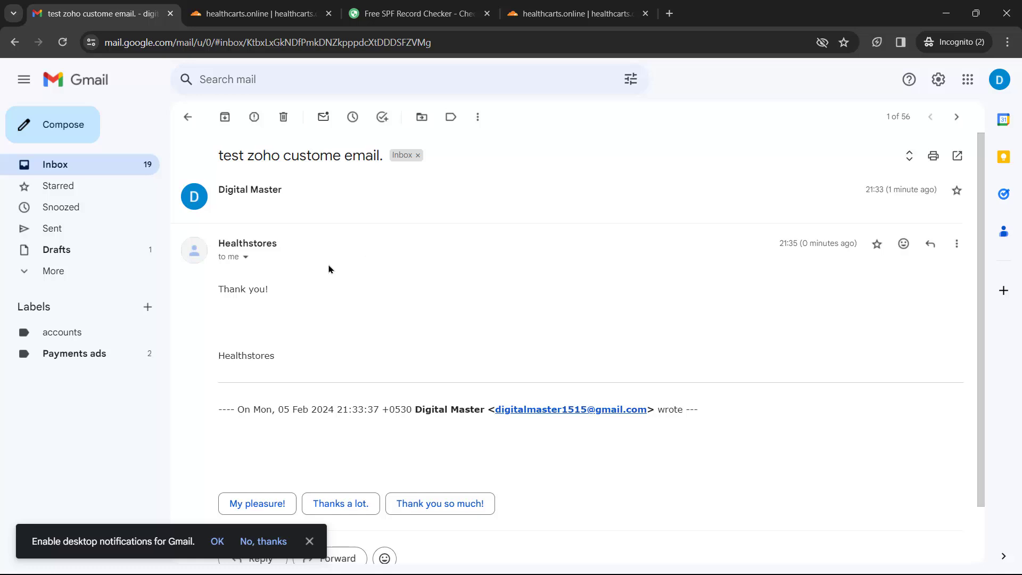
left_click(245, 257)
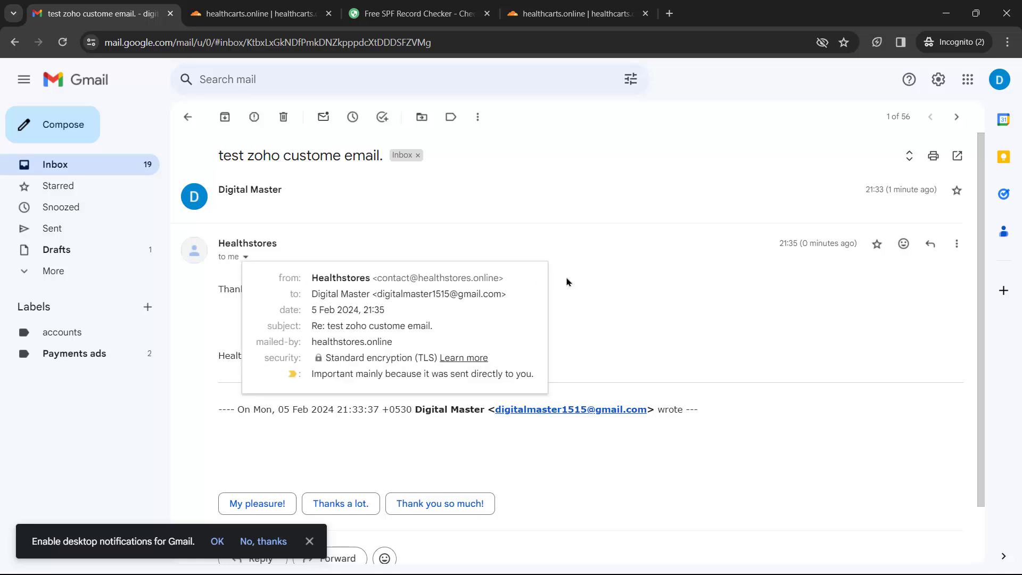
left_click_drag(567, 282, 472, 233)
left_click(681, 285)
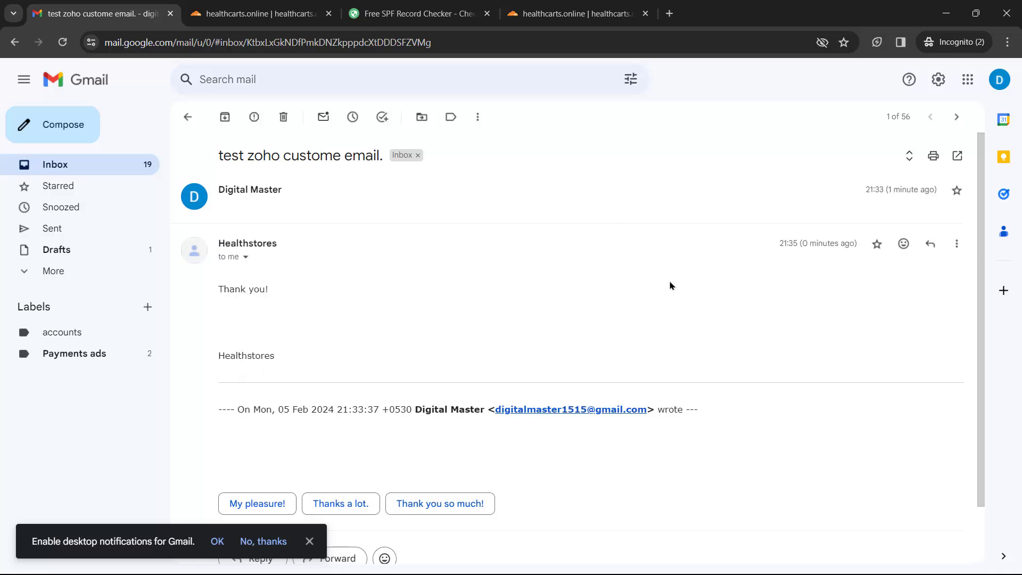
left_click(245, 257)
left_click_drag(376, 280, 500, 283)
left_click_drag(382, 296, 487, 293)
left_click(437, 293)
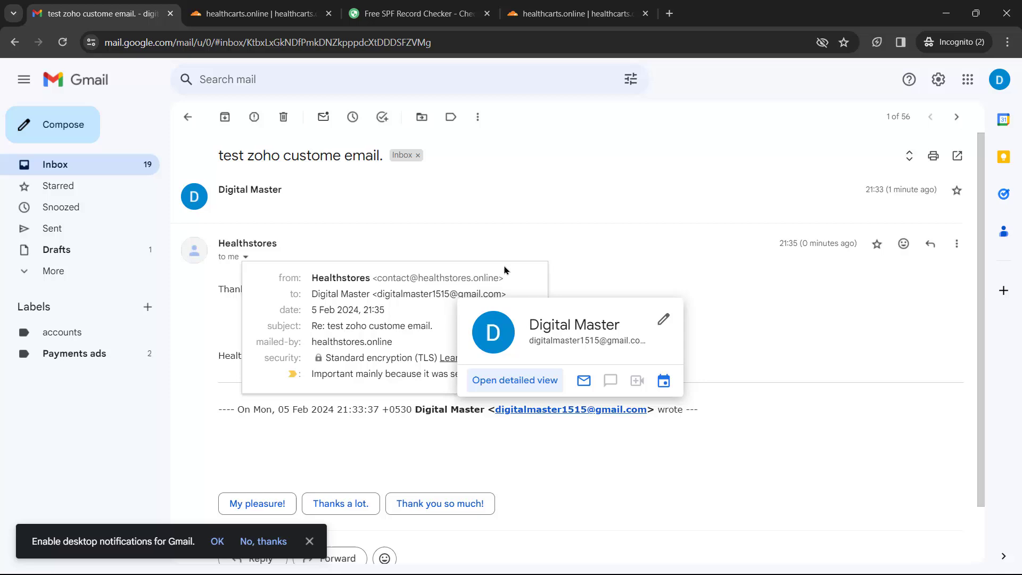
left_click(497, 236)
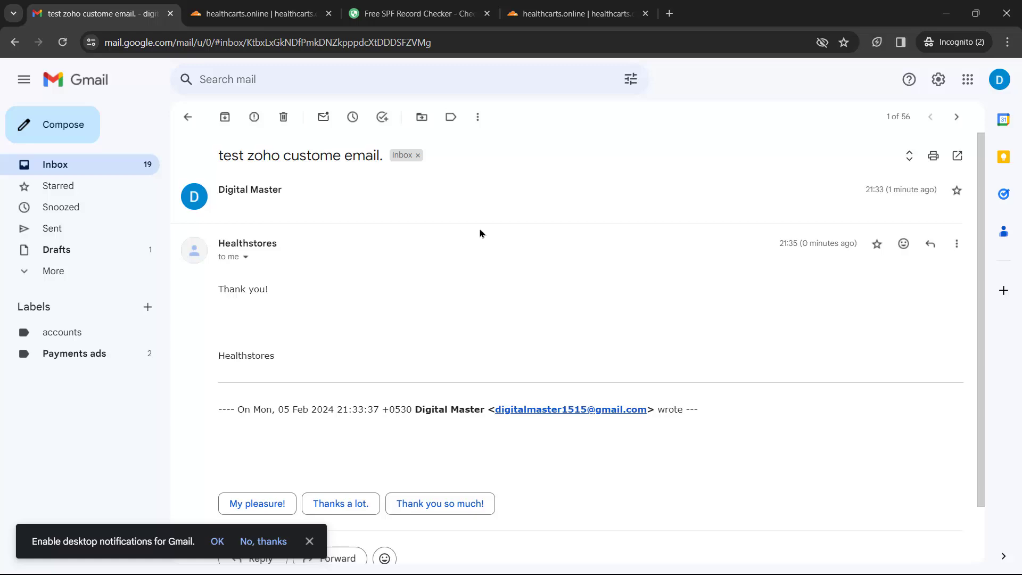
left_click(188, 117)
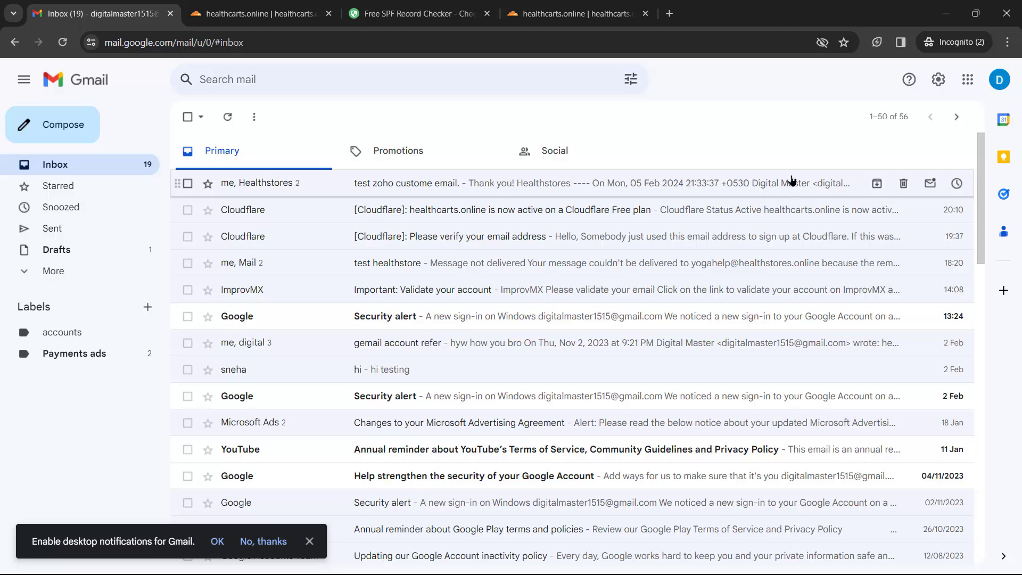
key("alt+Tab")
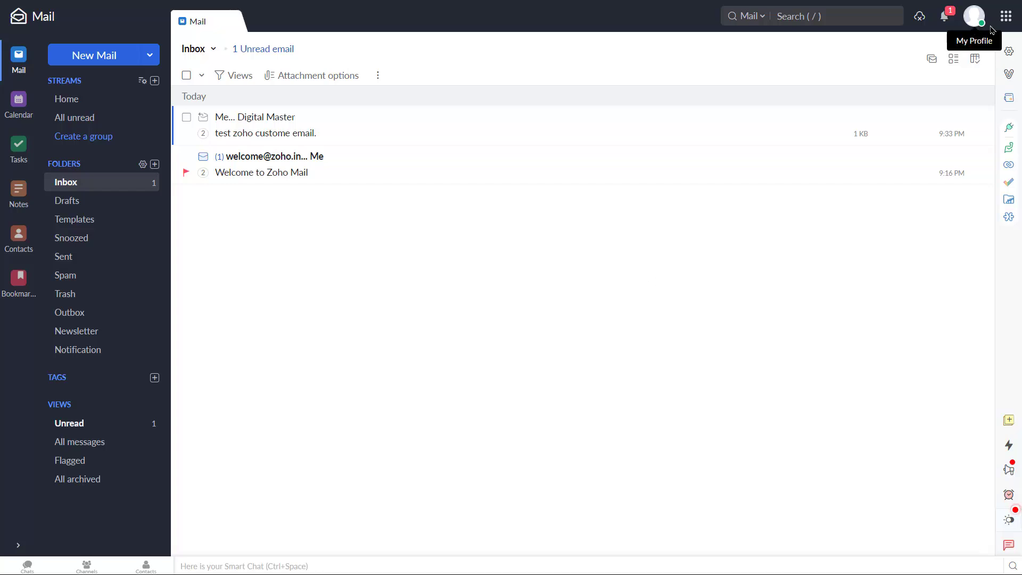
Glance at the Zoho apps grid and account profile panel, then exit full-screen mode
left_click(1006, 16)
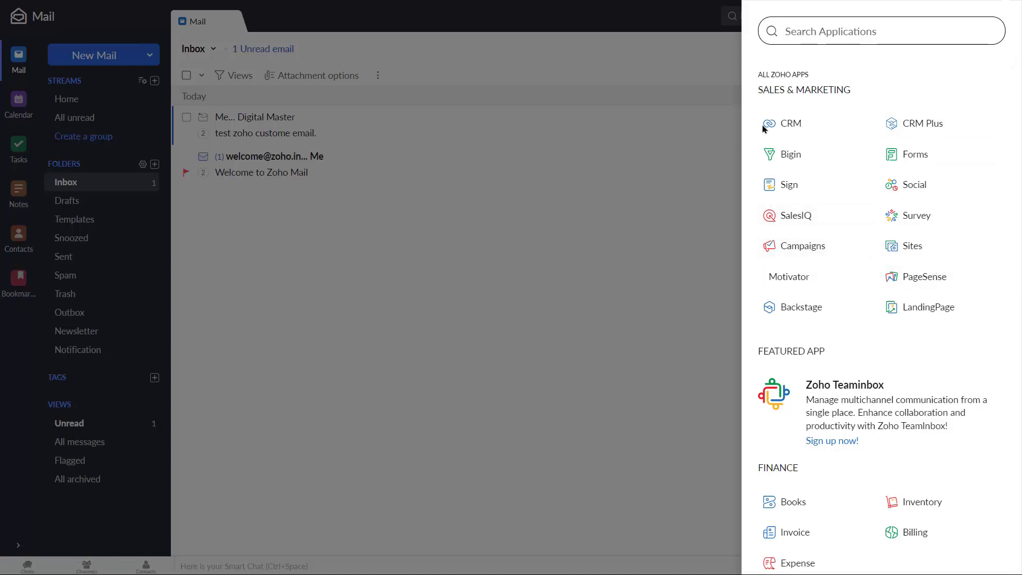
left_click(718, 196)
left_click(974, 17)
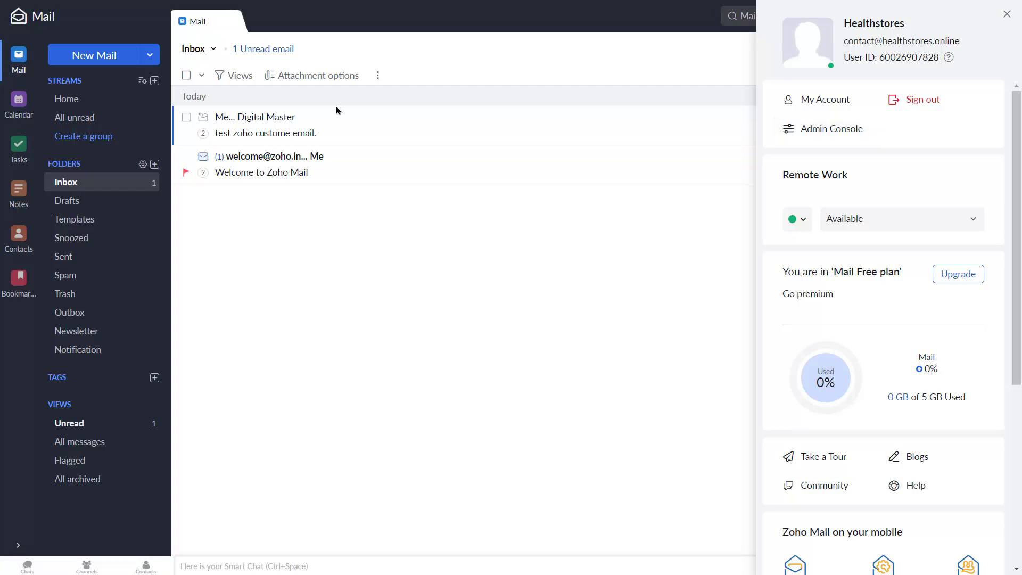
left_click(572, 32)
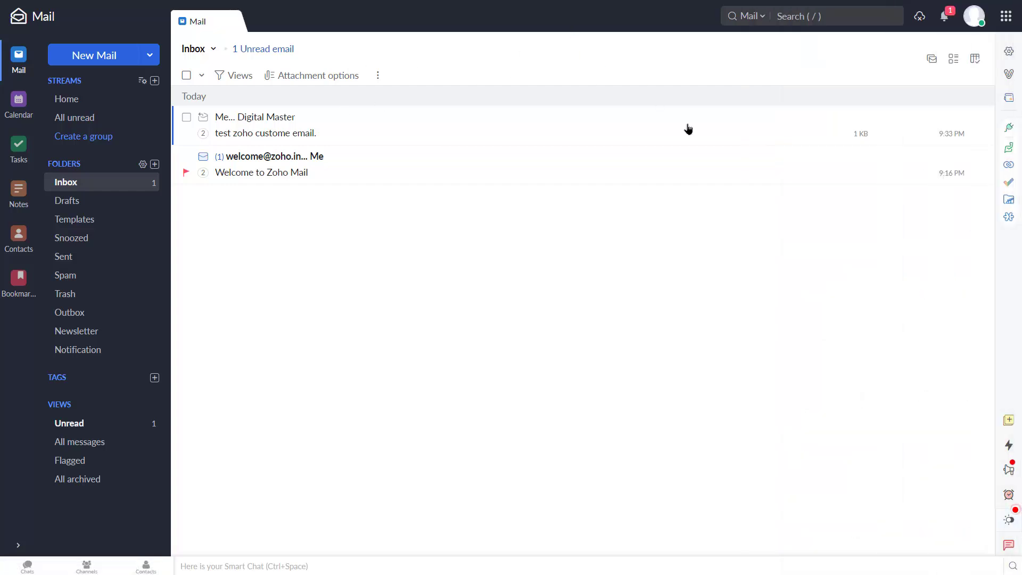
key("F11")
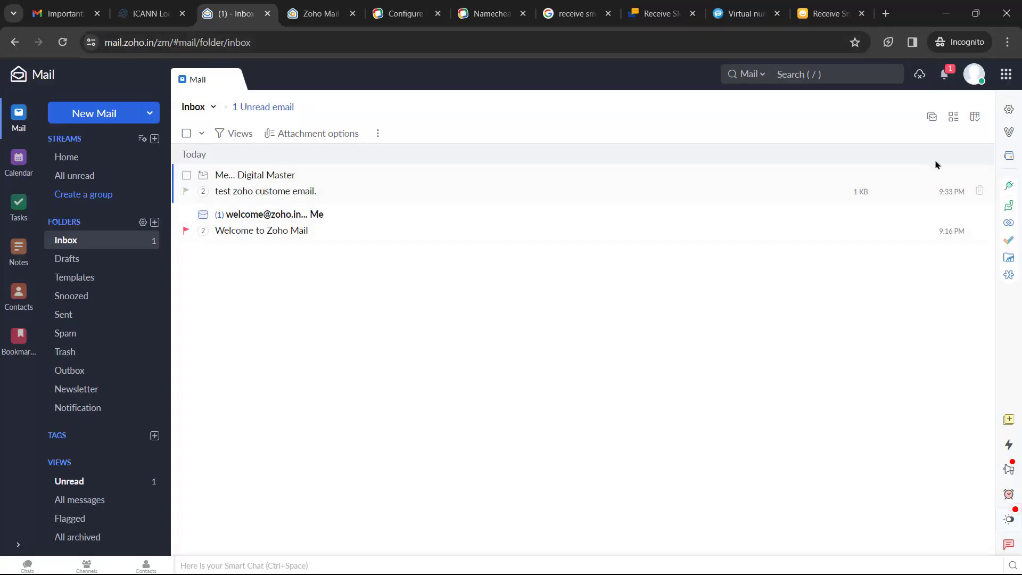
Go to the Admin Console via the profile panel and review the Dashboard
left_click(973, 80)
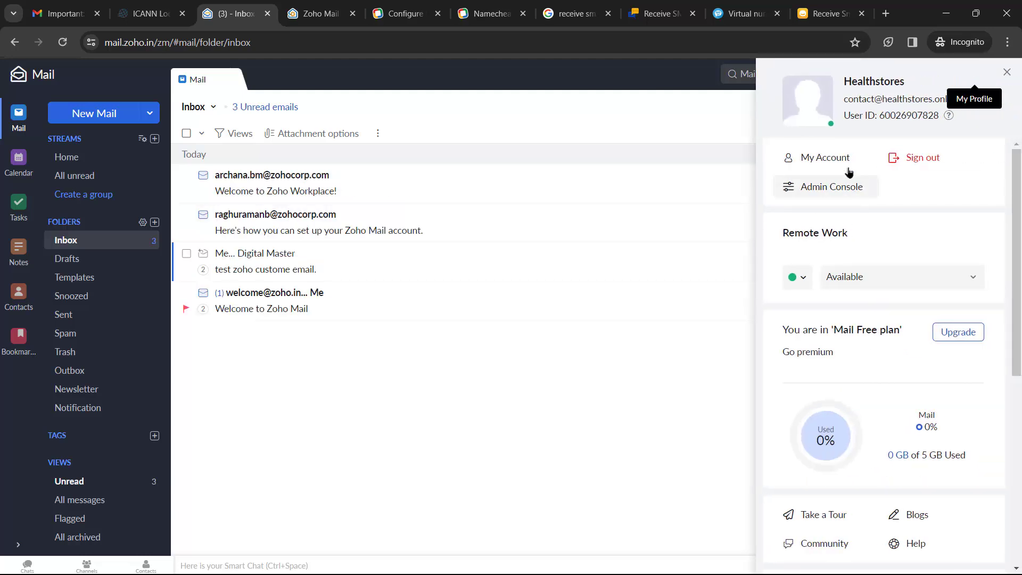
left_click(822, 189)
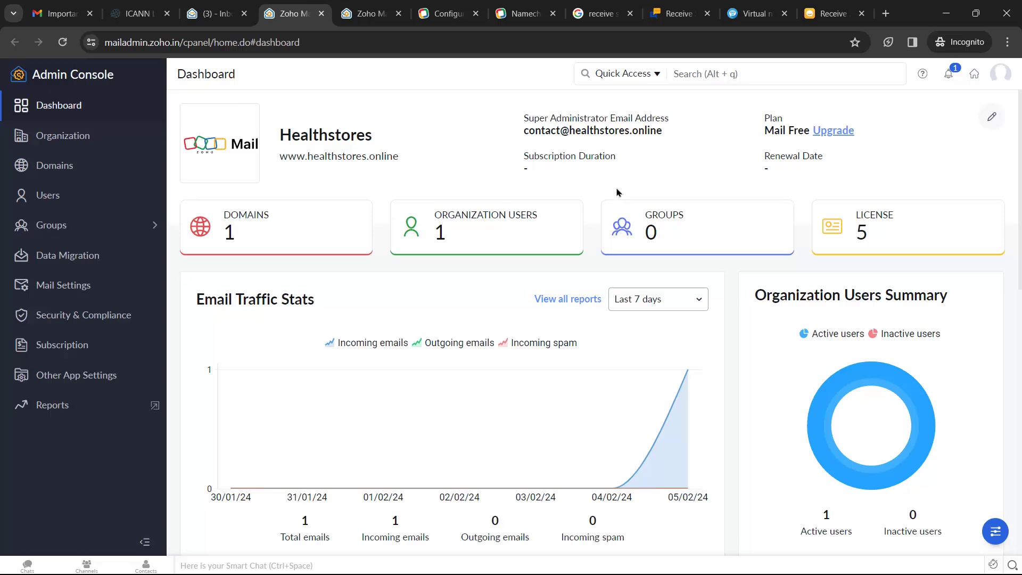
left_click_drag(521, 115, 665, 115)
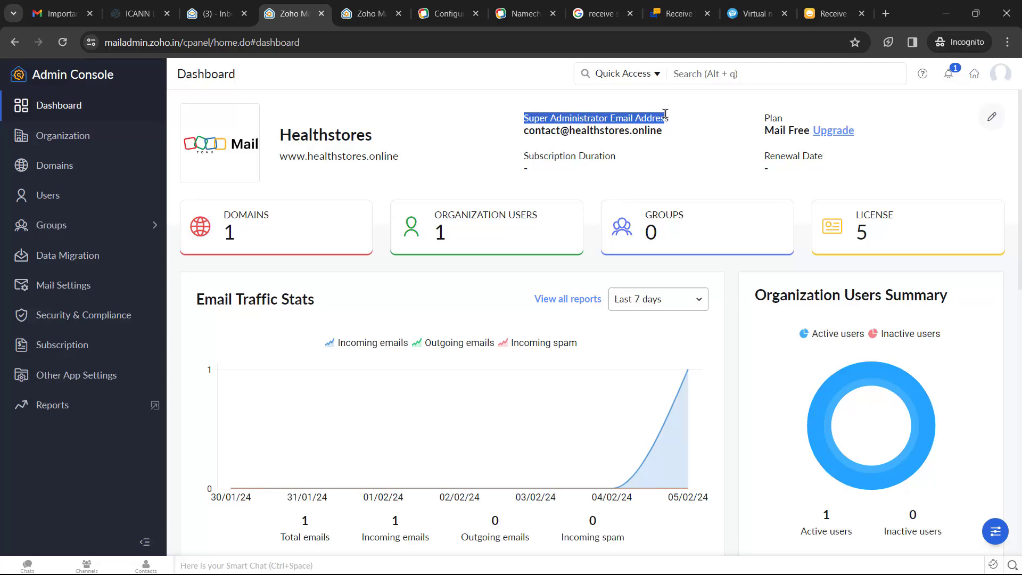
scroll(862, 226, "down", 2)
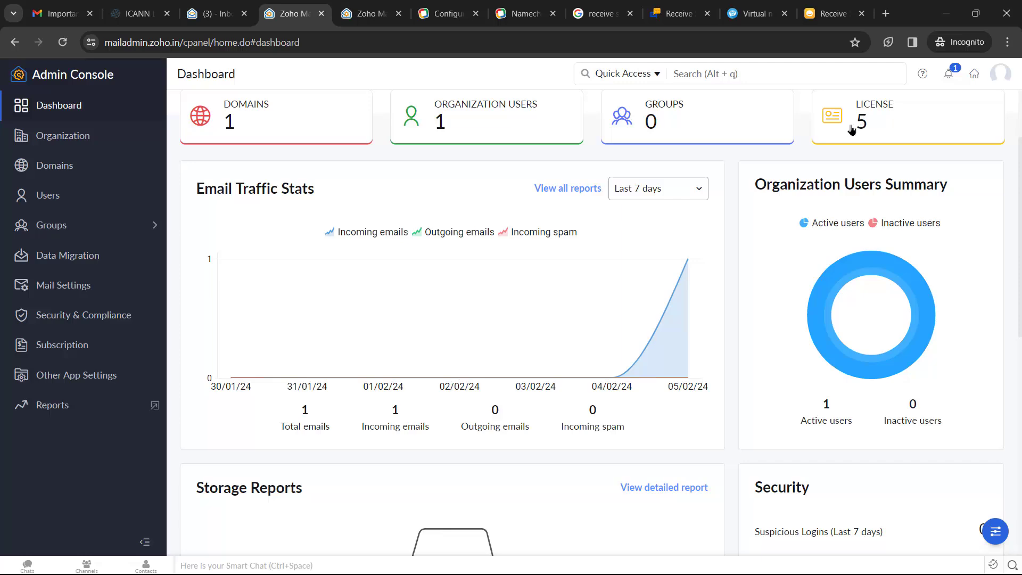
scroll(752, 232, "down", 4)
scroll(752, 224, "up", 6)
Check healthstores.online in the Domains list, then return to the inbox in full screen
left_click(53, 165)
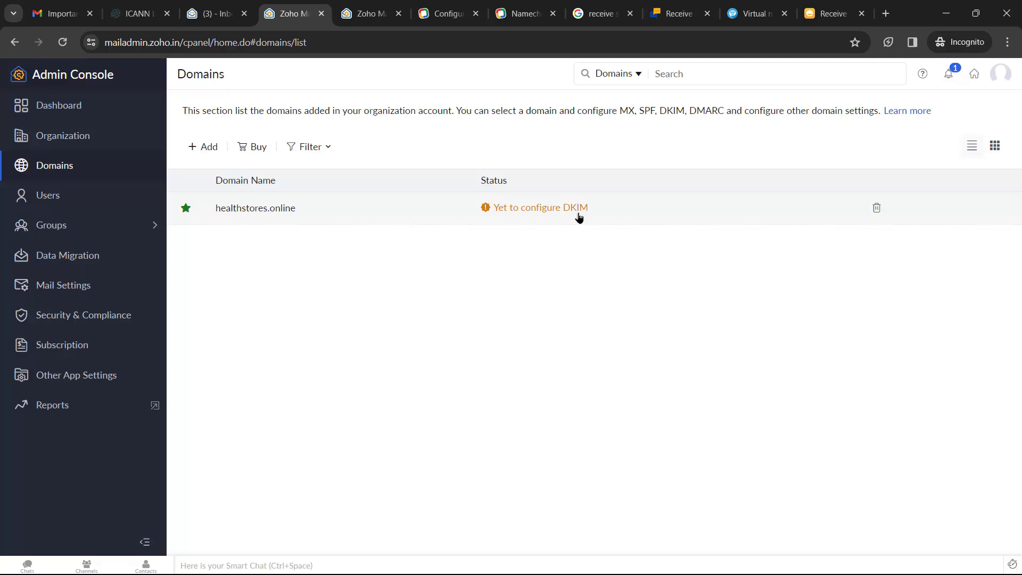
left_click(217, 13)
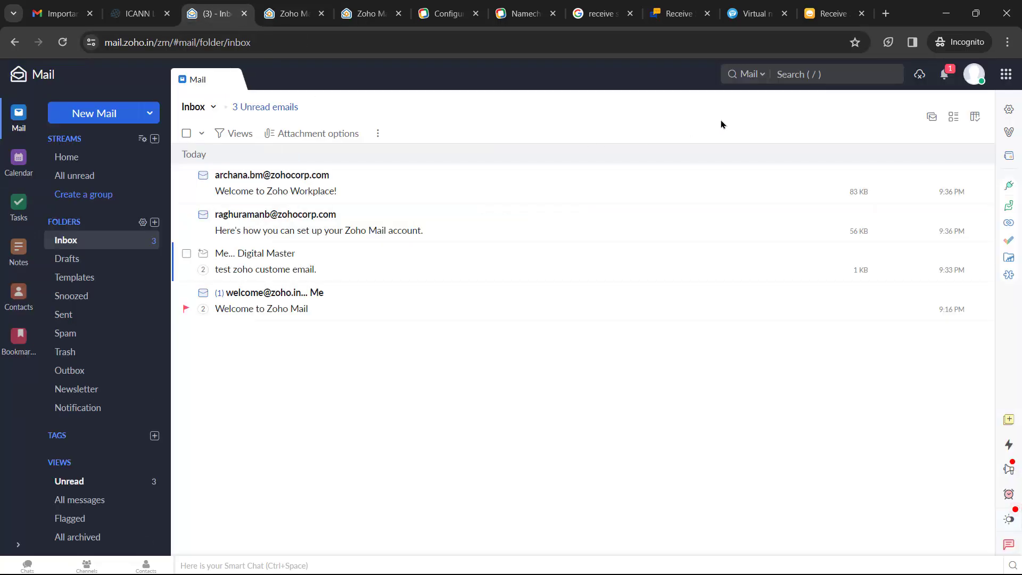
key("F11")
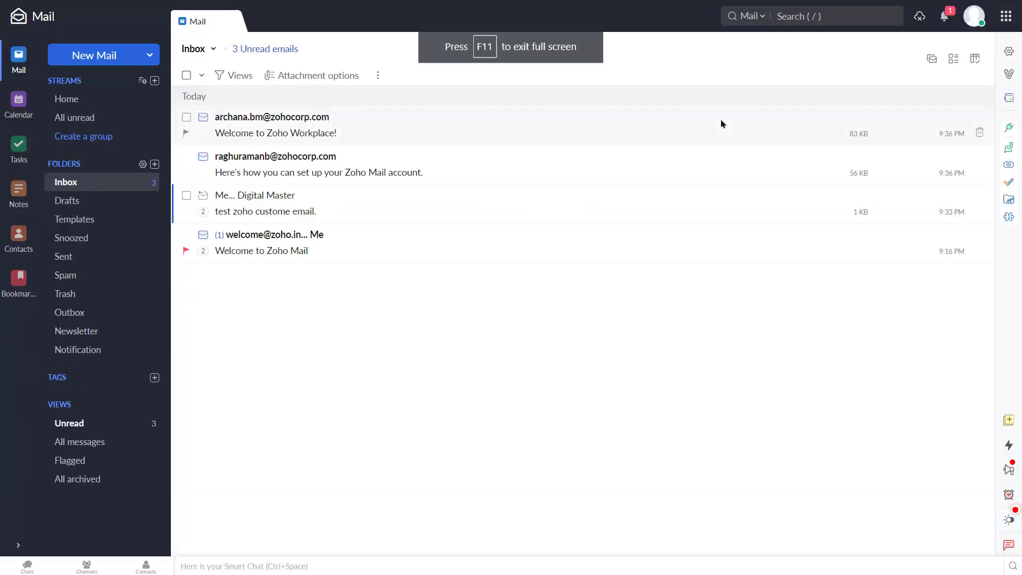